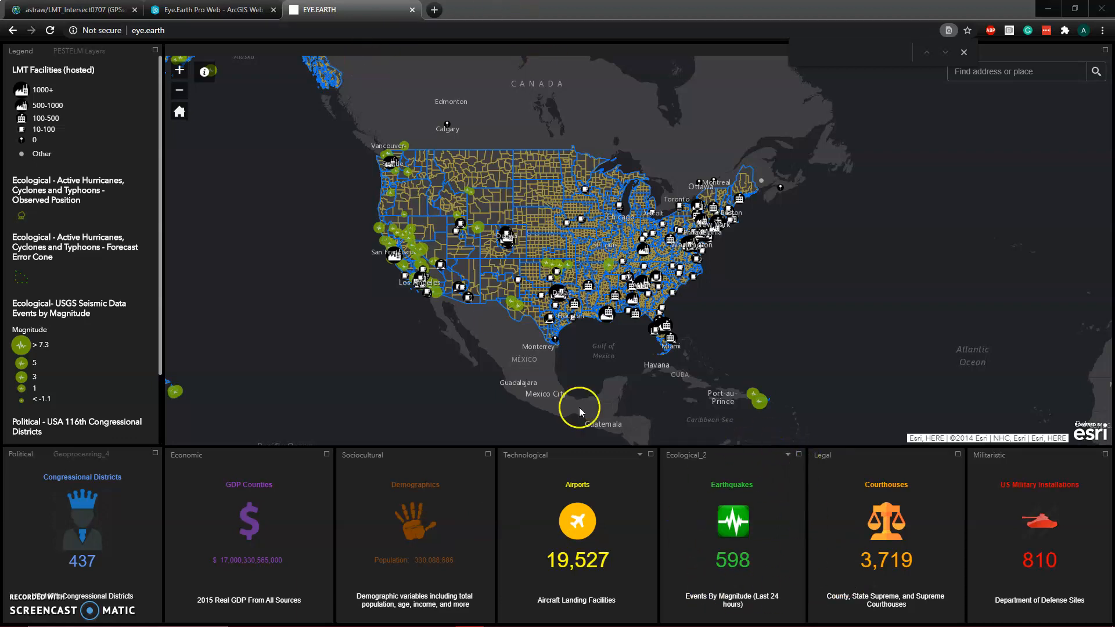
Switch to ArcMap in the ssionline remote desktop and close the ModelExample model without saving its changes
{"action": "mouse_move", "coordinate": [262, 614]}
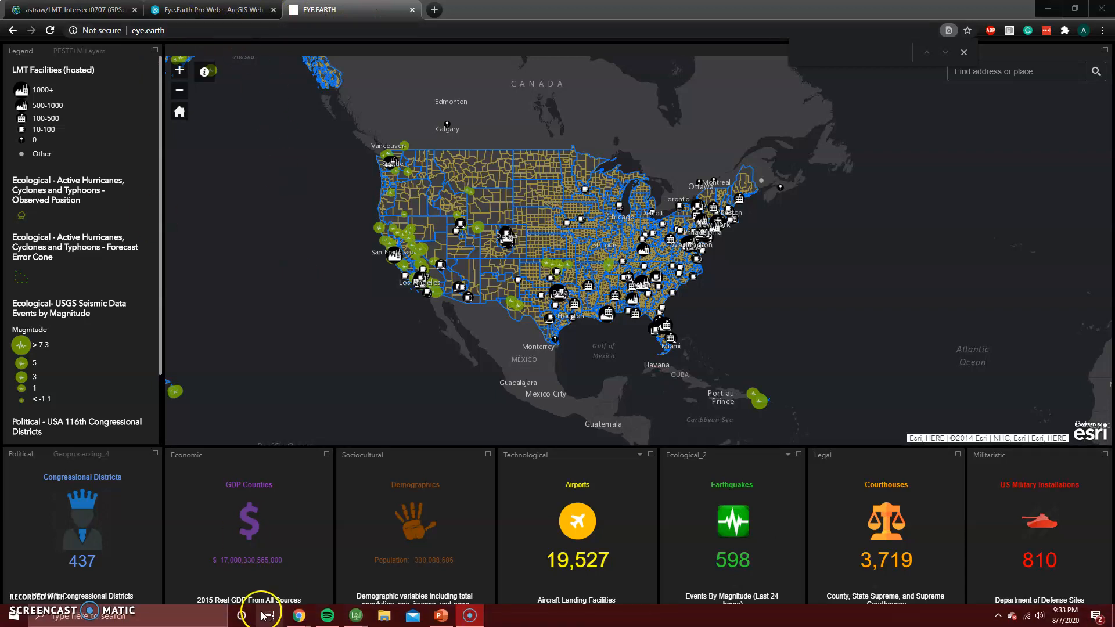
{"action": "left_click", "coordinate": [351, 619]}
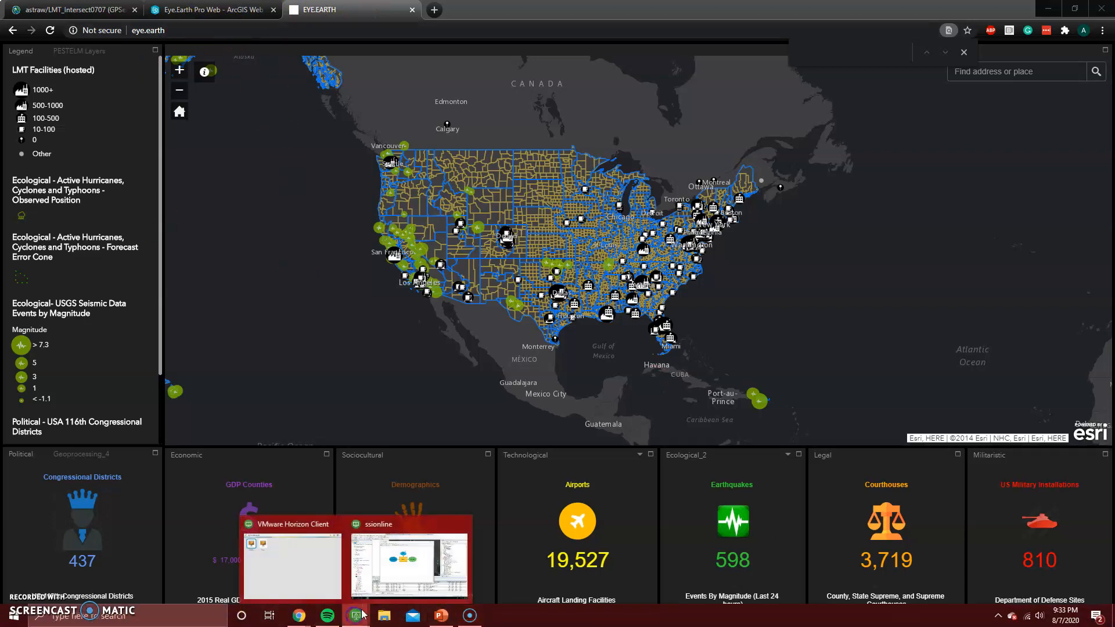
{"action": "left_click", "coordinate": [380, 575]}
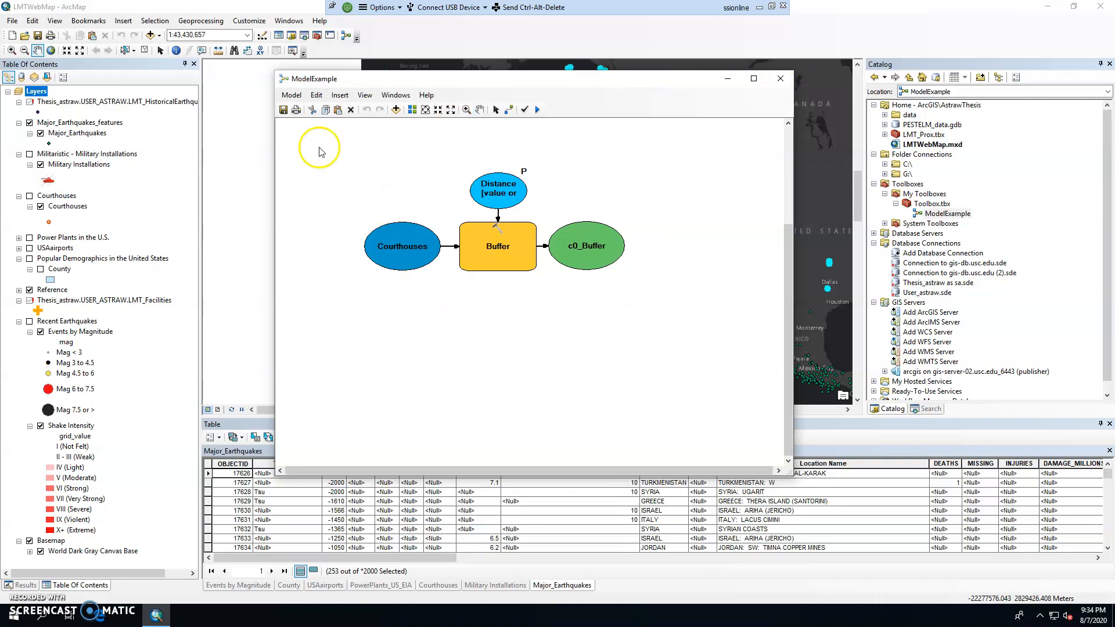
{"action": "left_click", "coordinate": [782, 80]}
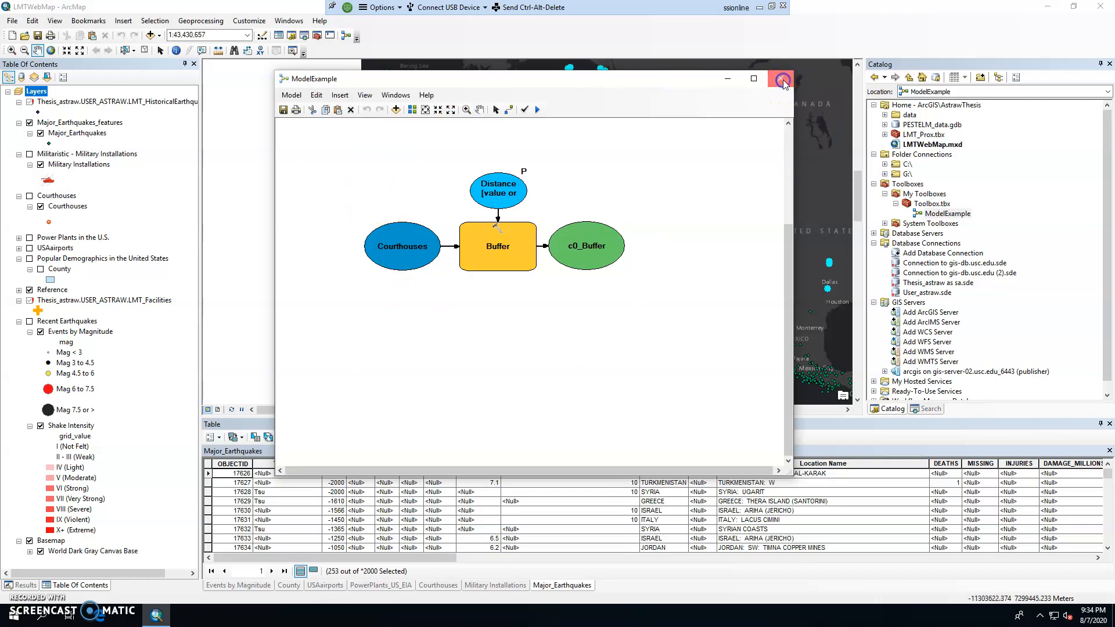
{"action": "left_click", "coordinate": [602, 348]}
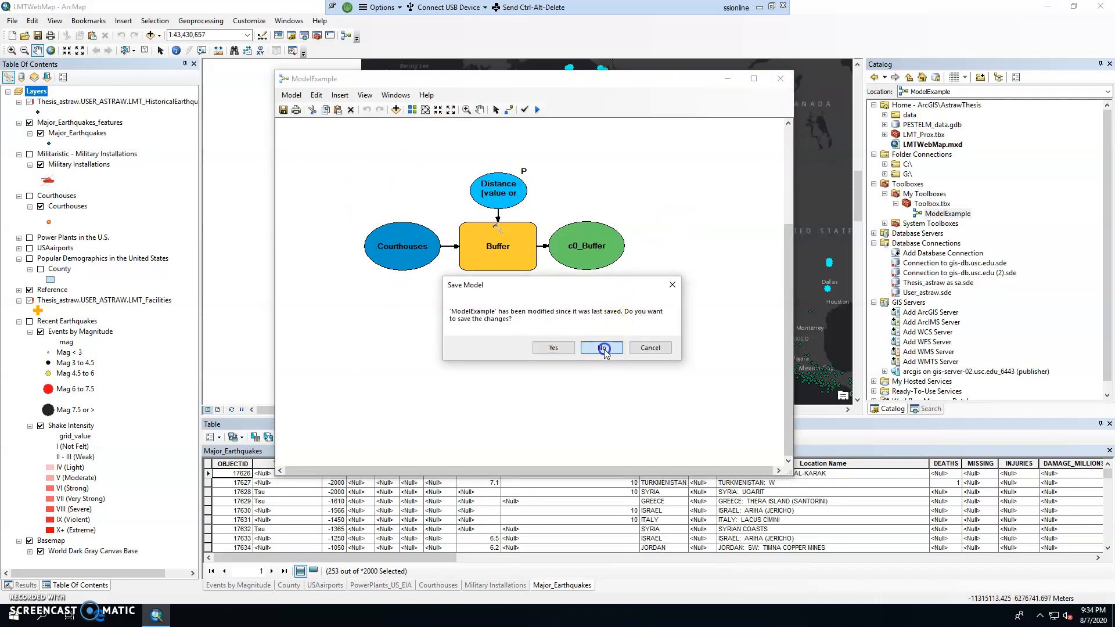
Run the ModelExample tool from Toolbox.tbx with its default distance of 5 kilometers and dismiss the completion report
{"action": "double_click", "coordinate": [949, 213]}
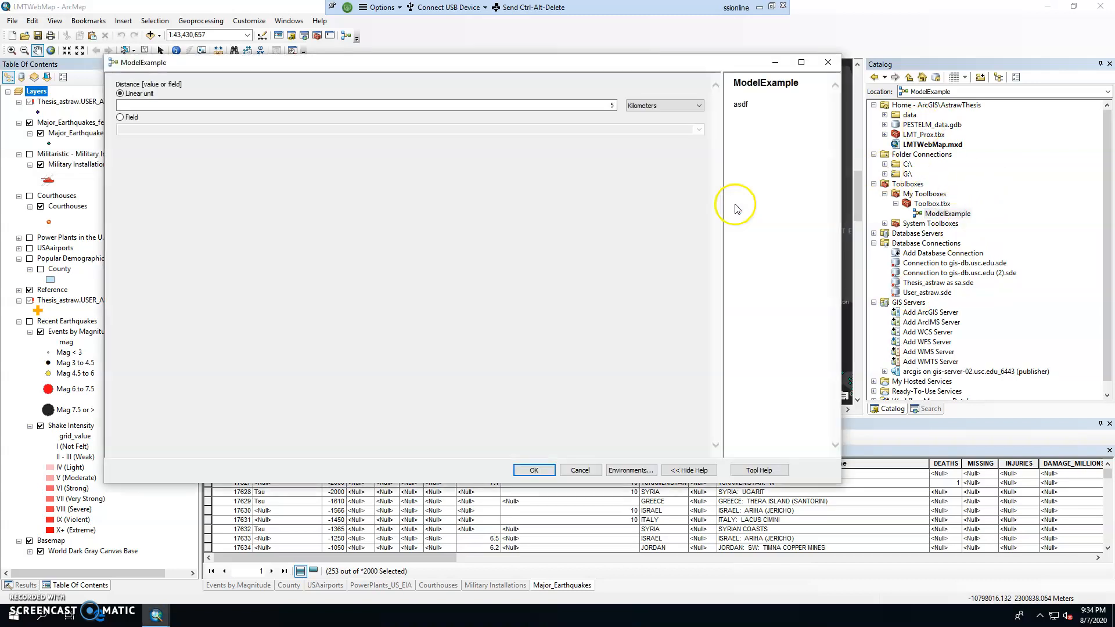
{"action": "left_click", "coordinate": [533, 470]}
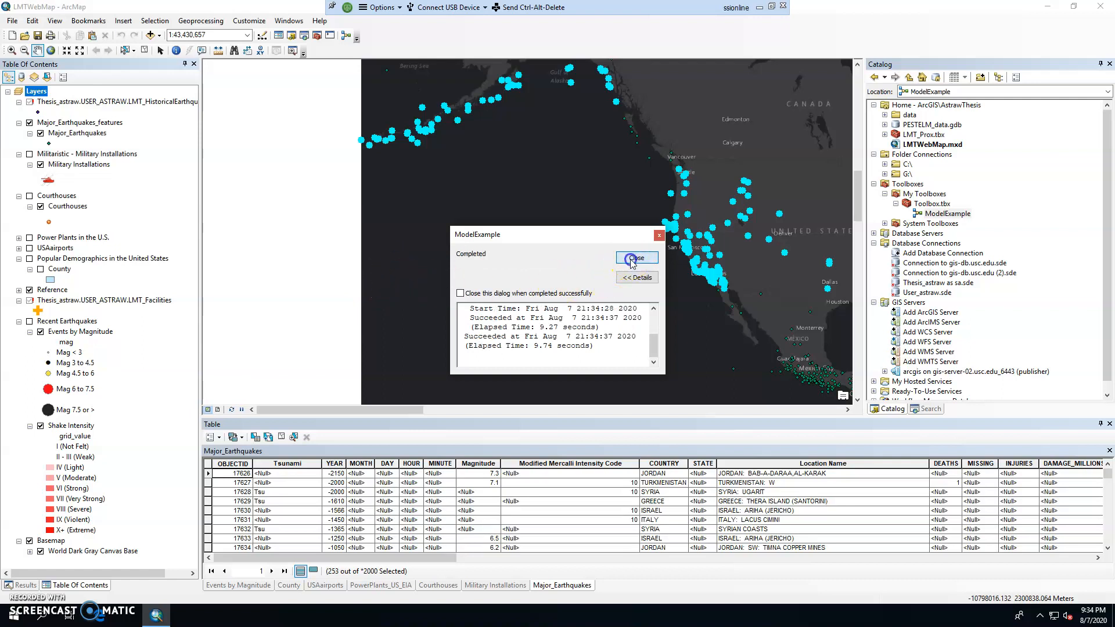
{"action": "left_click", "coordinate": [633, 259]}
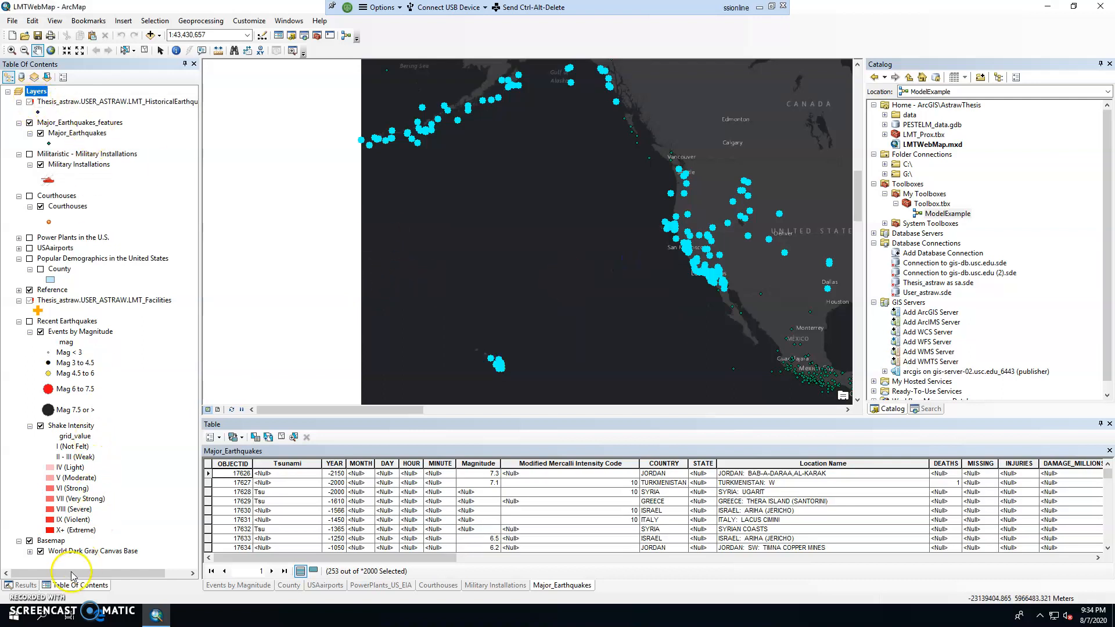
Start sharing the current session's ModelExample result as a geoprocessing service
{"action": "left_click", "coordinate": [25, 585]}
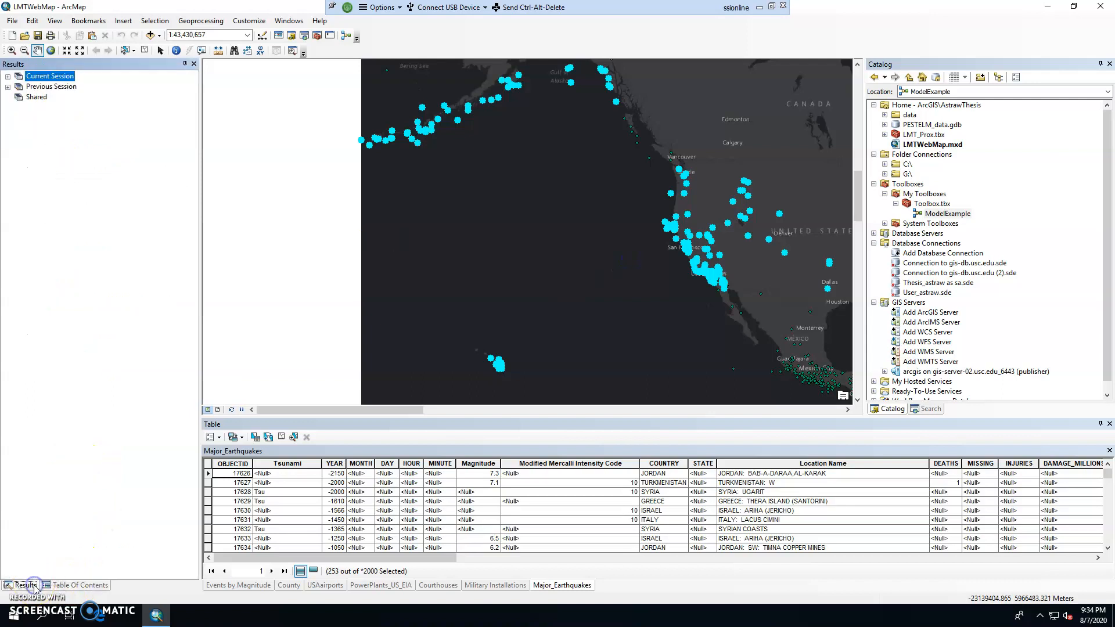
{"action": "left_click", "coordinate": [7, 76]}
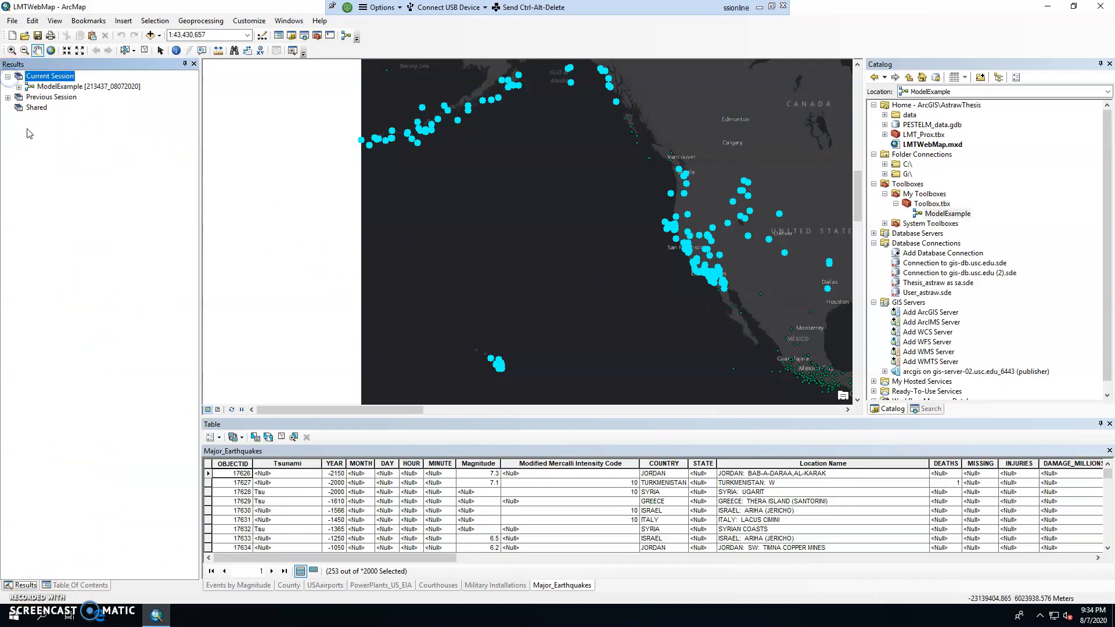
{"action": "left_click", "coordinate": [18, 87]}
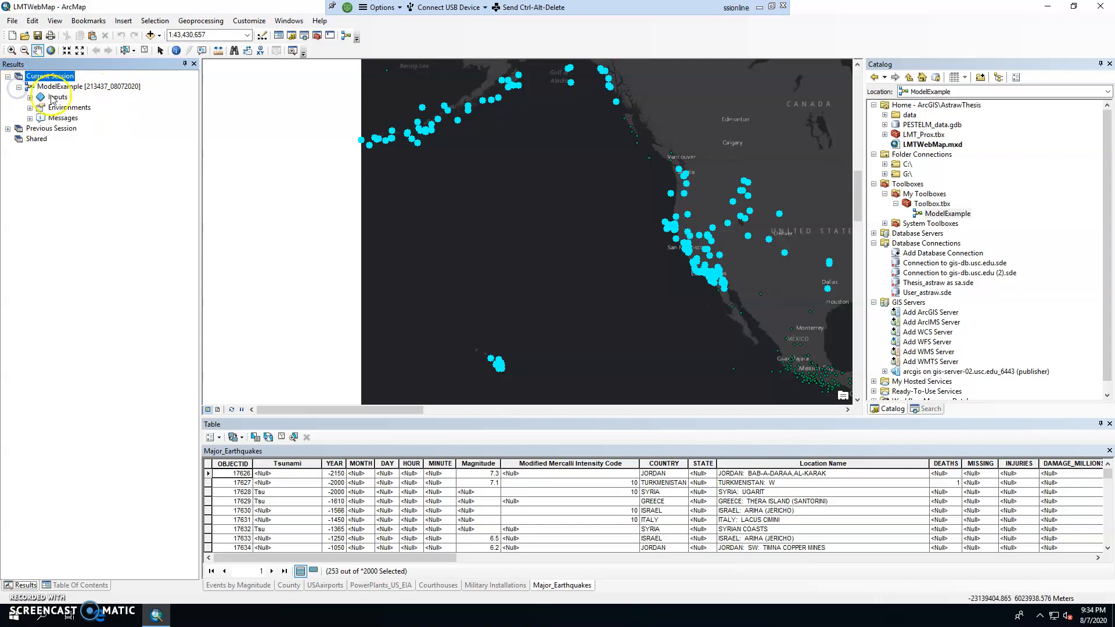
{"action": "right_click", "coordinate": [84, 87]}
{"action": "mouse_move", "coordinate": [139, 206]}
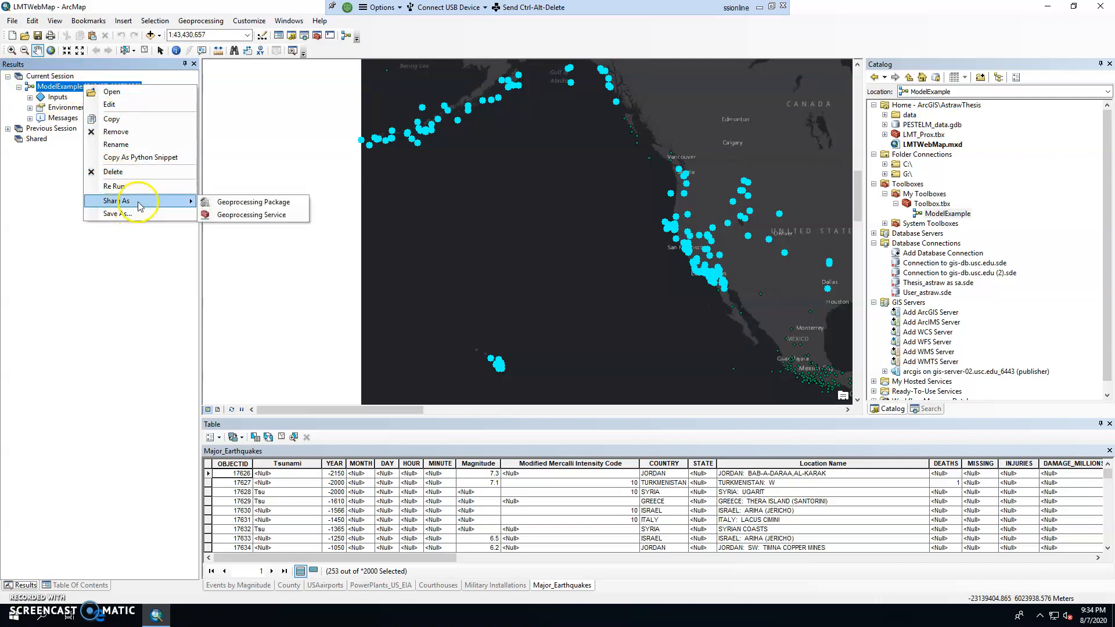
{"action": "left_click", "coordinate": [259, 216]}
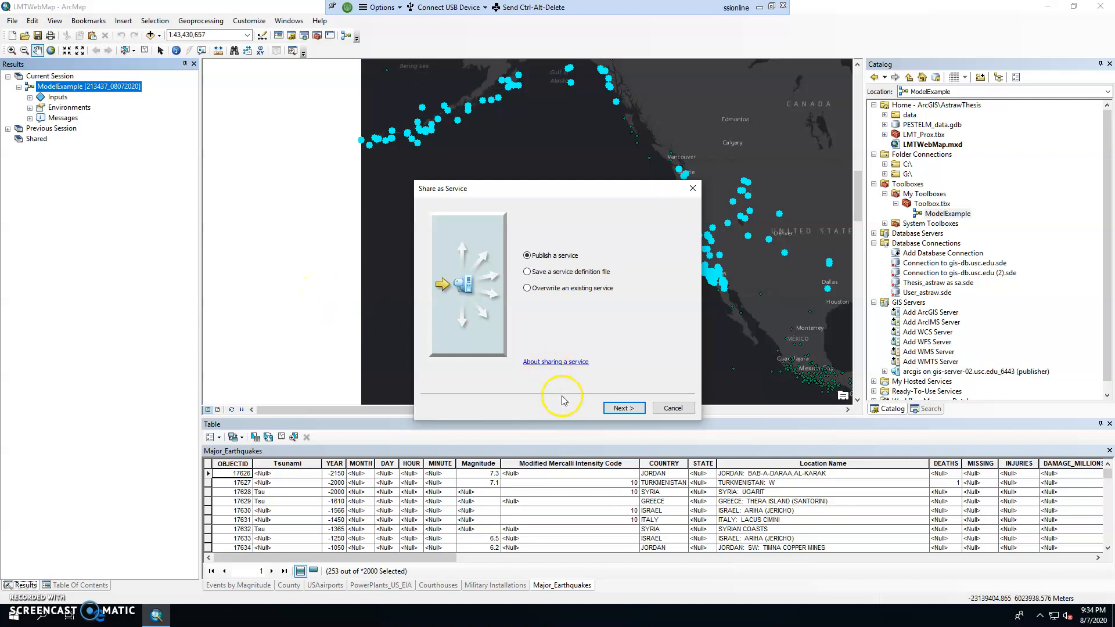
Set up a newly published service named ModelExample on the existing server connection, in the existing astraw folder
{"action": "left_click", "coordinate": [629, 410]}
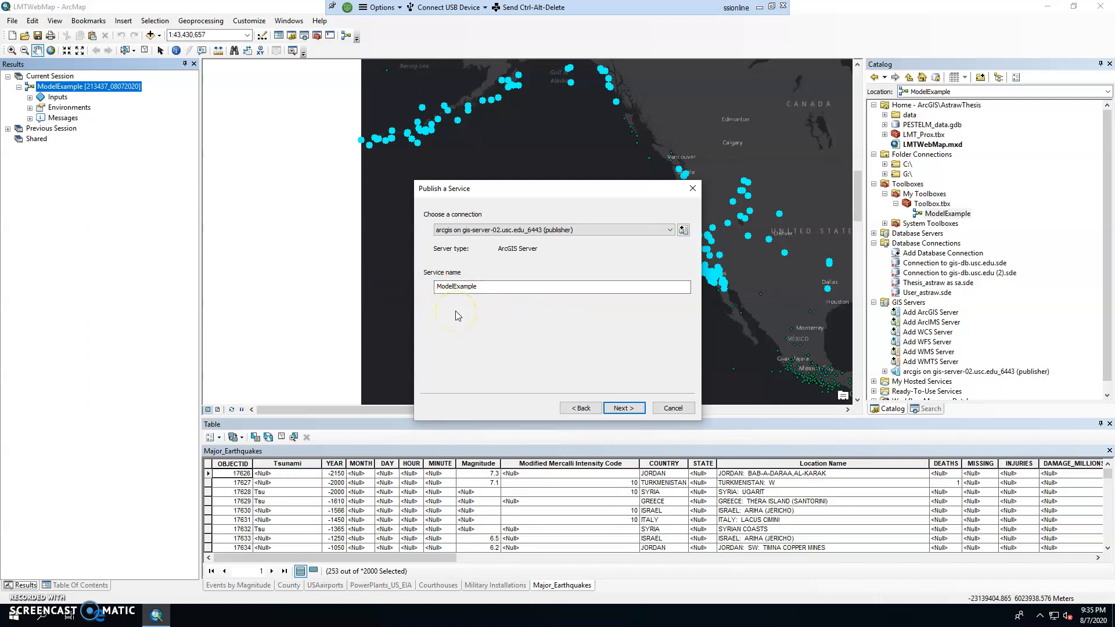
{"action": "left_click", "coordinate": [634, 411]}
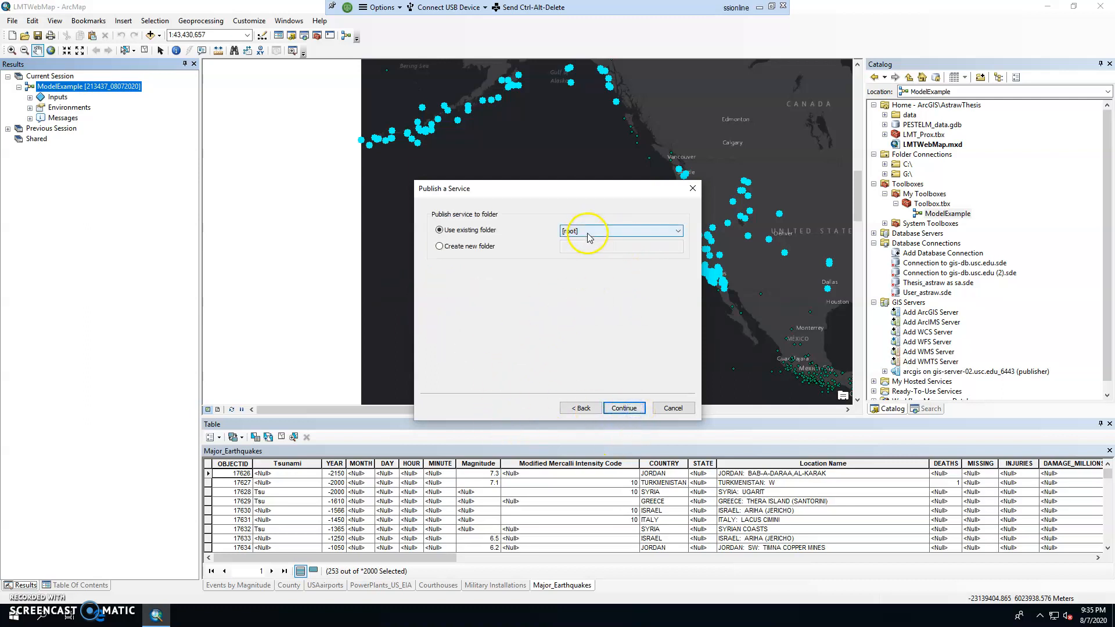
{"action": "left_click", "coordinate": [588, 233]}
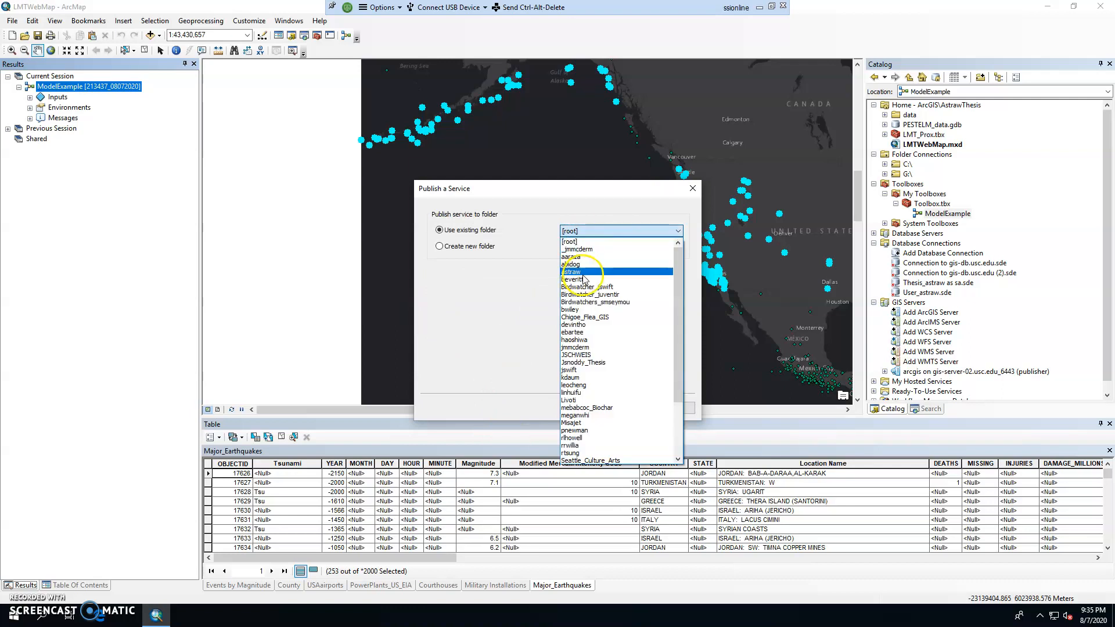
{"action": "left_click", "coordinate": [583, 273]}
{"action": "left_click", "coordinate": [624, 409]}
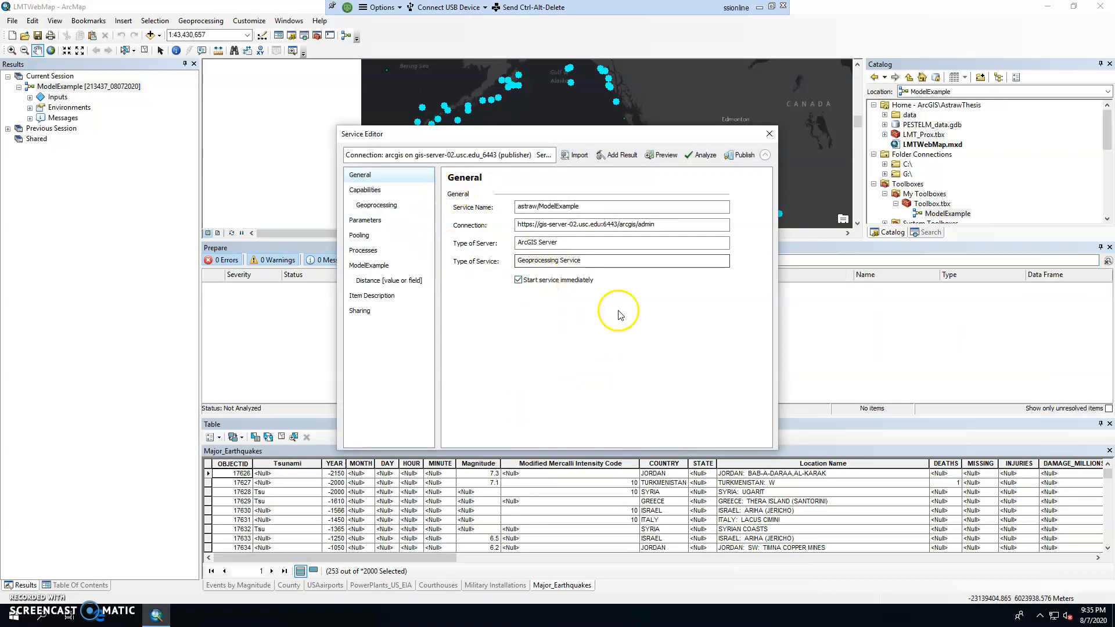
Enable the WPS capability for the service and review the Geoprocessing and WPS settings
{"action": "left_click", "coordinate": [375, 195]}
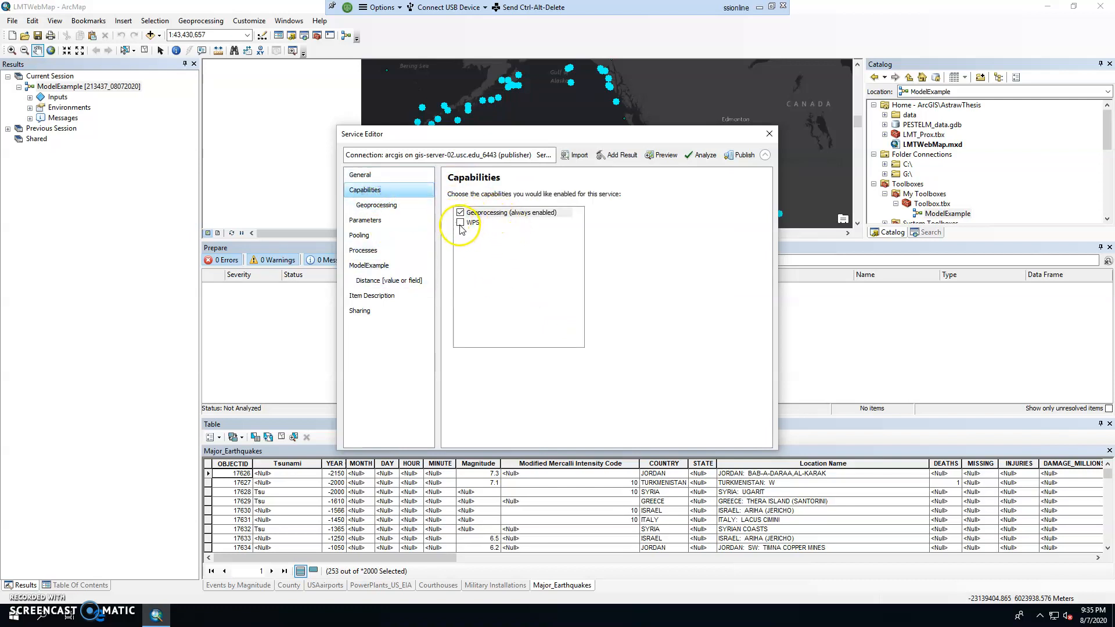
{"action": "left_click", "coordinate": [460, 224]}
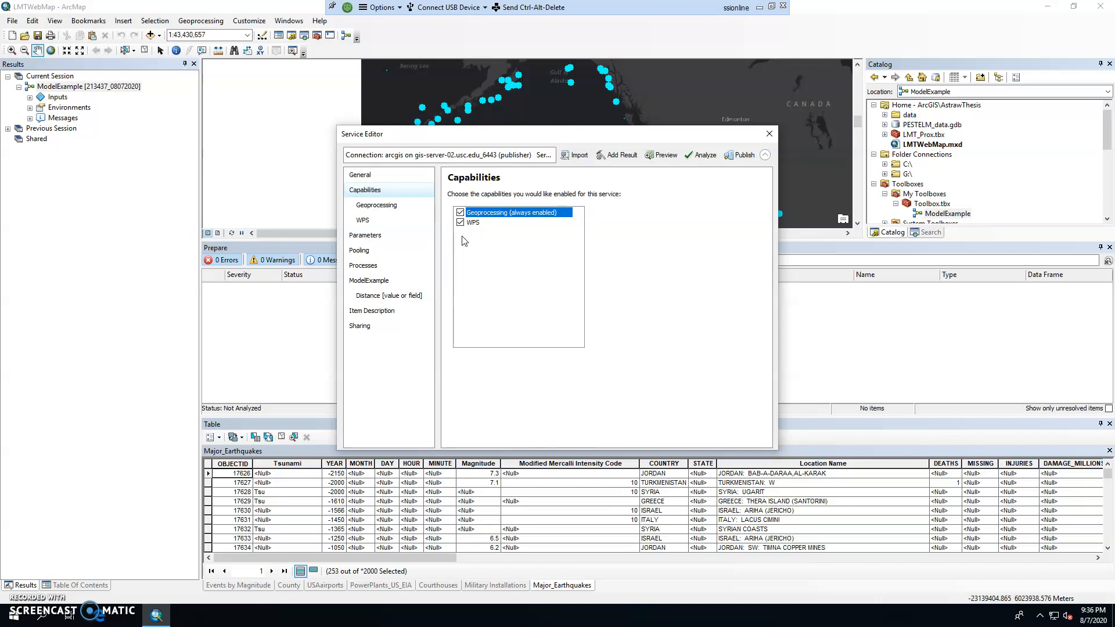
{"action": "left_click", "coordinate": [379, 205]}
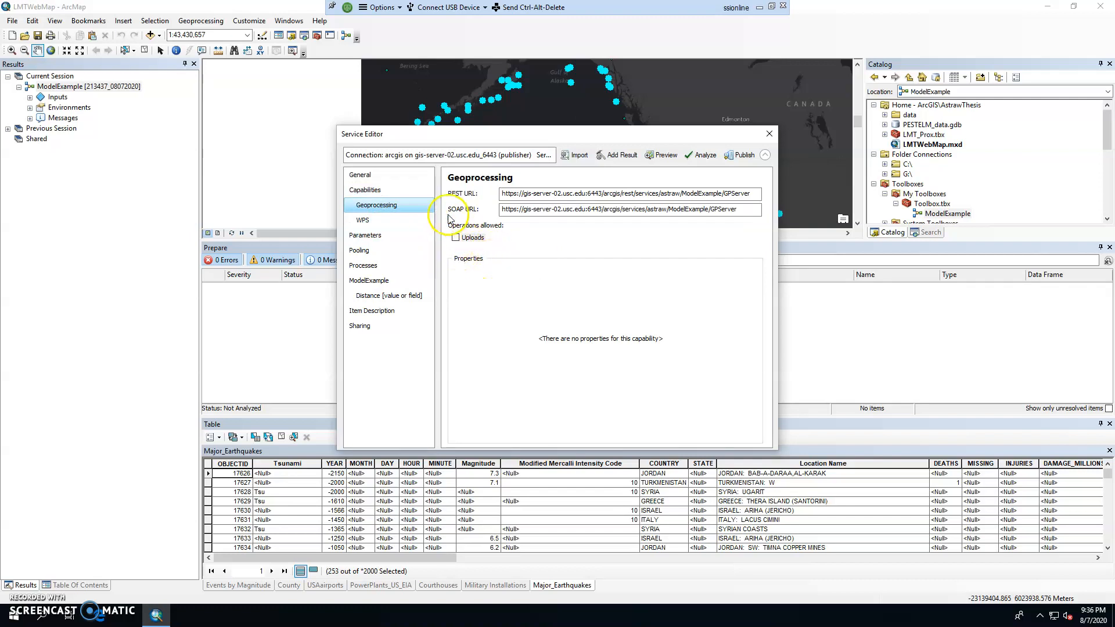
{"action": "left_click", "coordinate": [364, 220]}
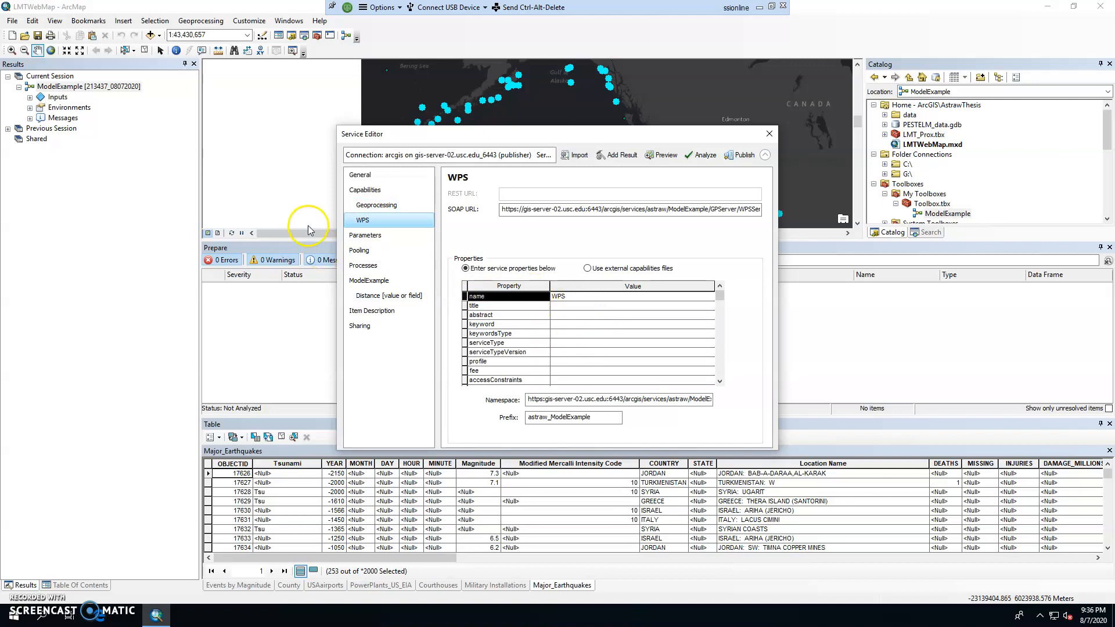
Enable viewing results with a map service and set the service's message level to Info
{"action": "left_click", "coordinate": [383, 237]}
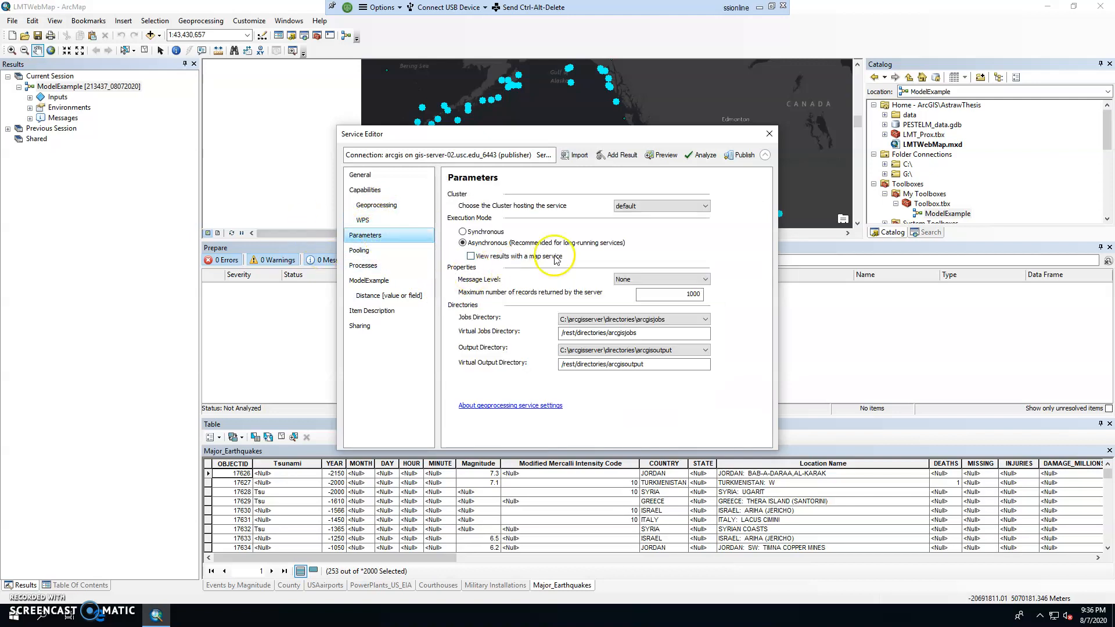
{"action": "left_click", "coordinate": [472, 257]}
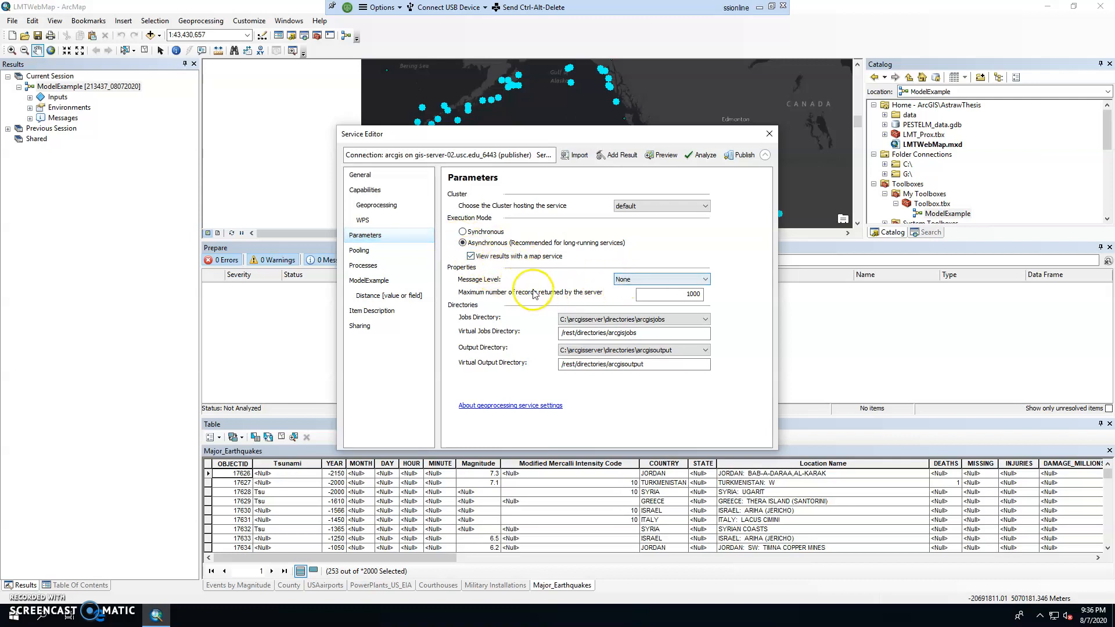
{"action": "left_click", "coordinate": [646, 281]}
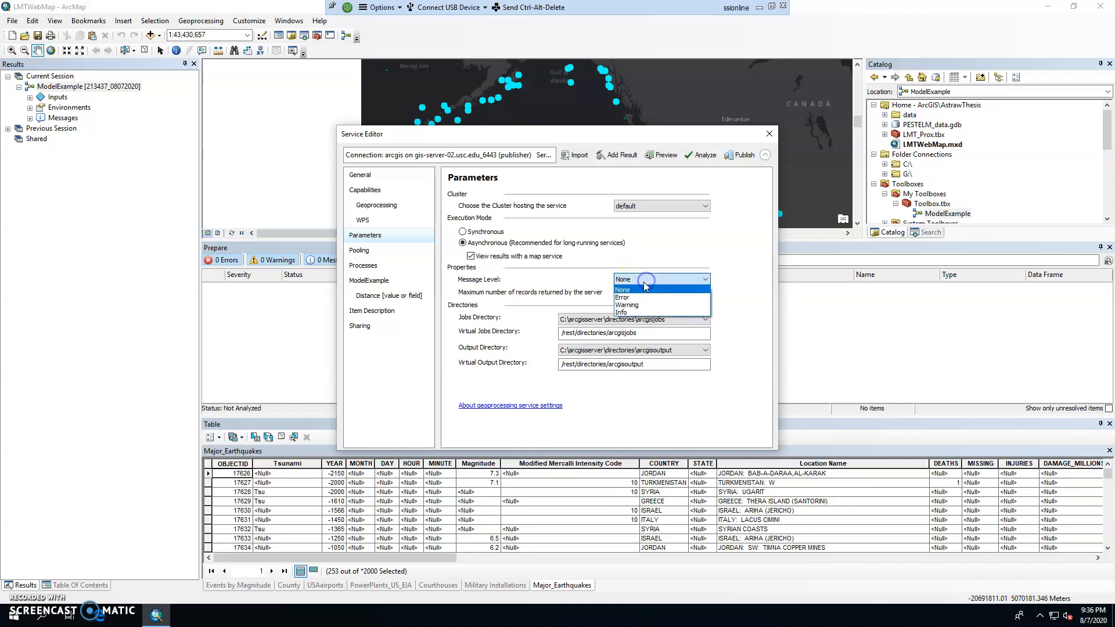
{"action": "left_click", "coordinate": [646, 314]}
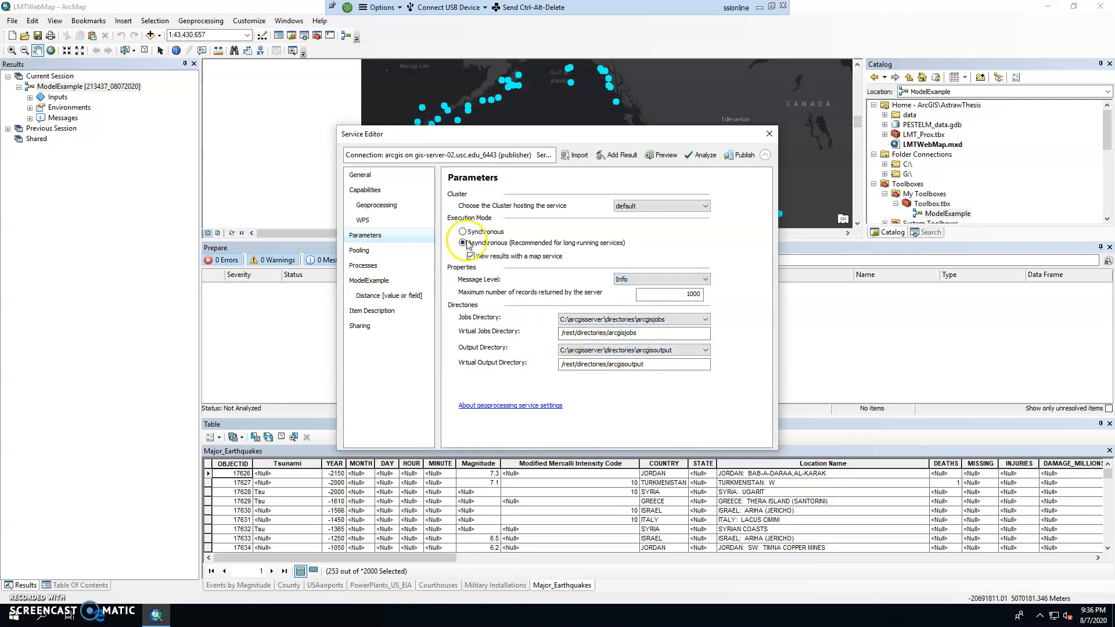
Review the service's pooling, processes, ModelExample task and distance parameter settings, including the required descriptions
{"action": "left_click", "coordinate": [370, 252]}
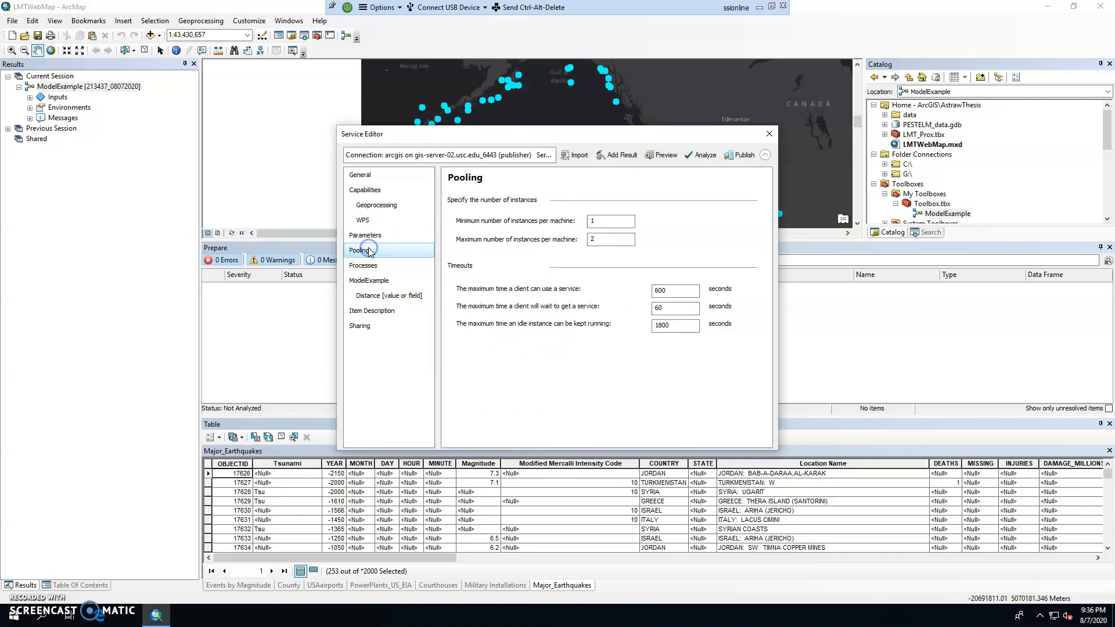
{"action": "left_click", "coordinate": [667, 309]}
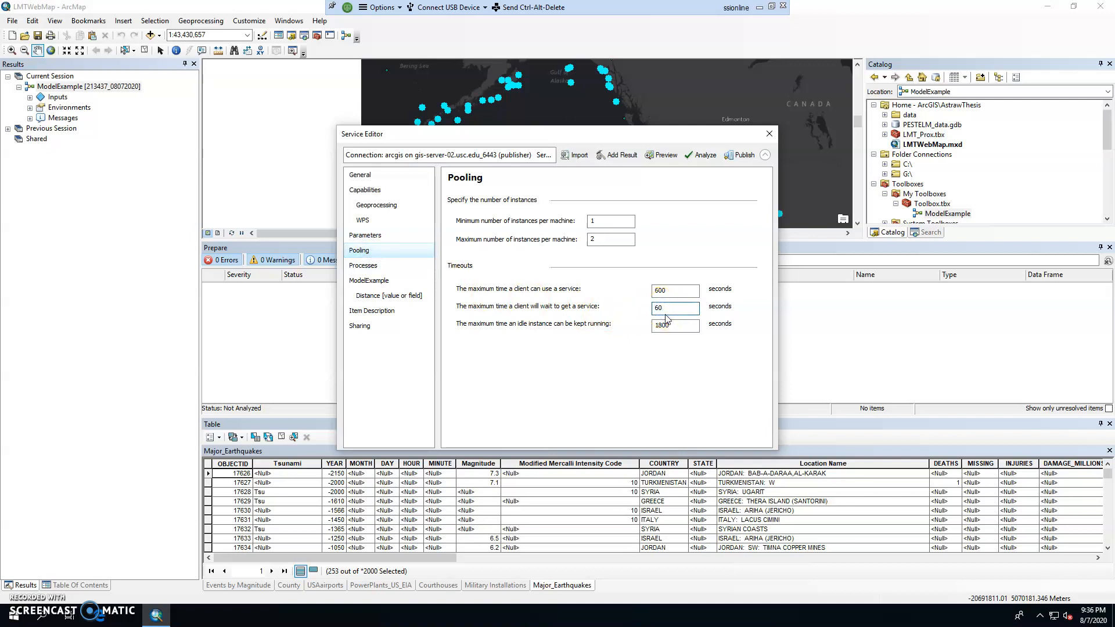
{"action": "left_click", "coordinate": [661, 323]}
{"action": "left_click", "coordinate": [377, 265]}
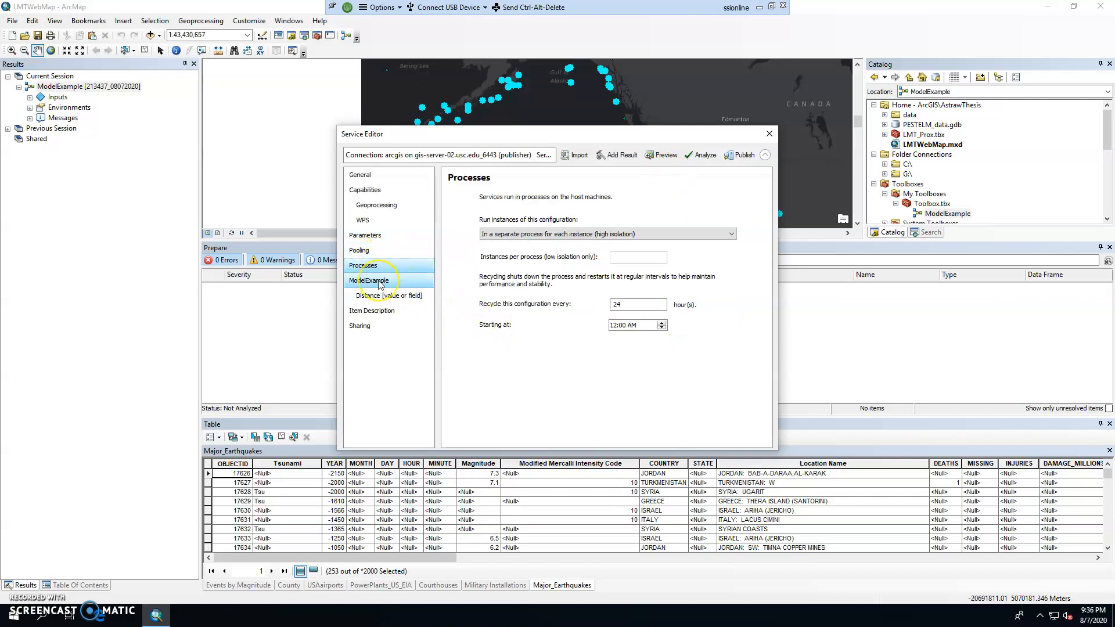
{"action": "left_click", "coordinate": [381, 282]}
{"action": "left_click", "coordinate": [570, 231]}
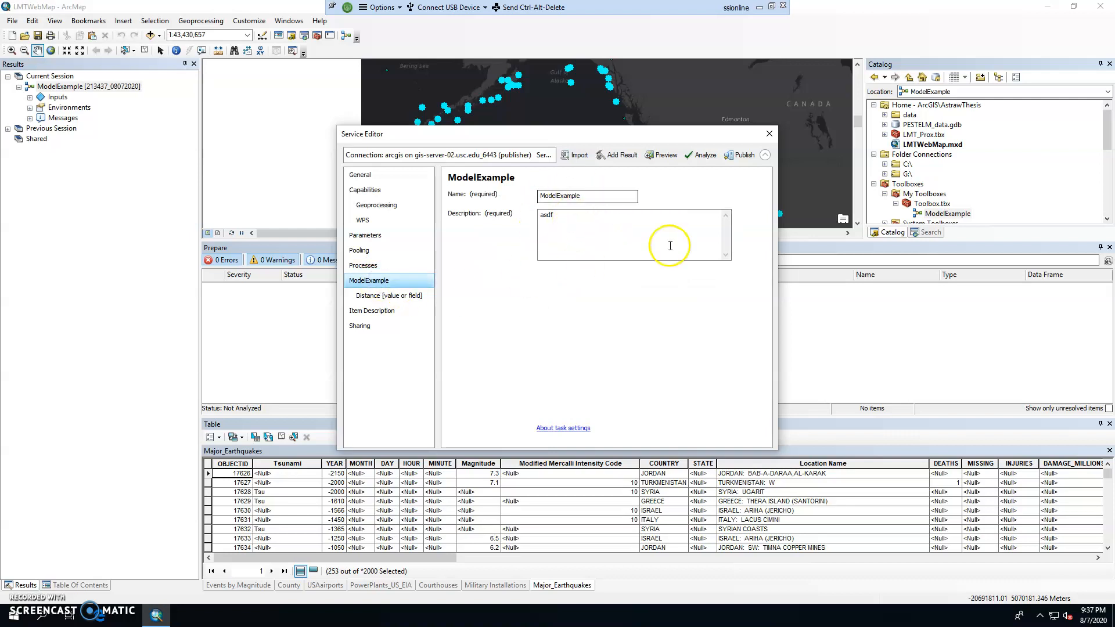
{"action": "left_click", "coordinate": [570, 218]}
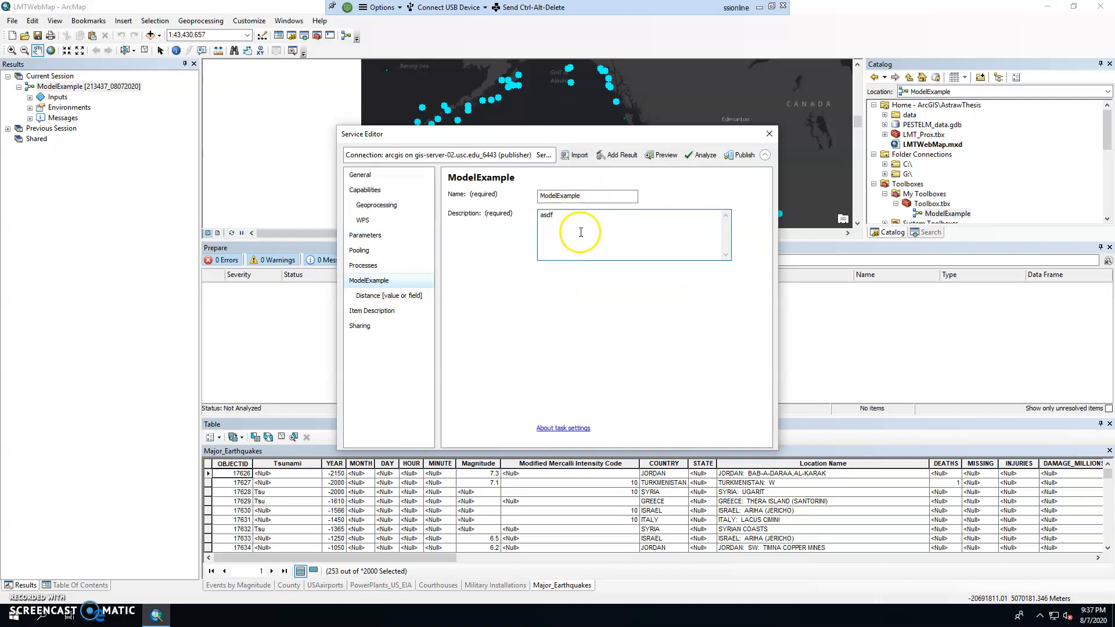
{"action": "left_click", "coordinate": [386, 295]}
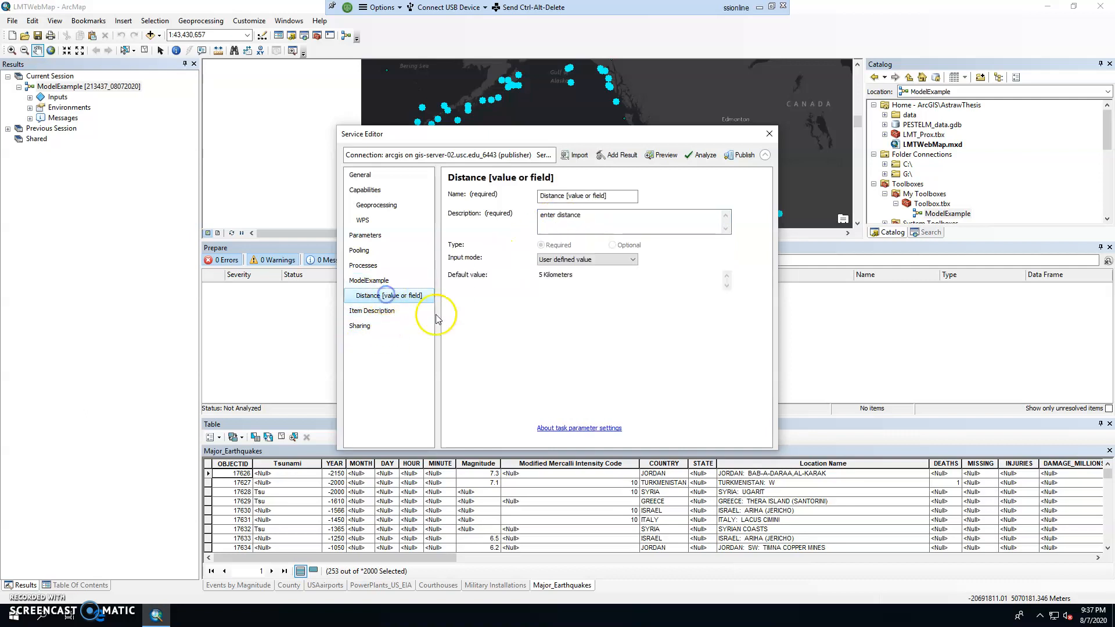
{"action": "left_click", "coordinate": [588, 219]}
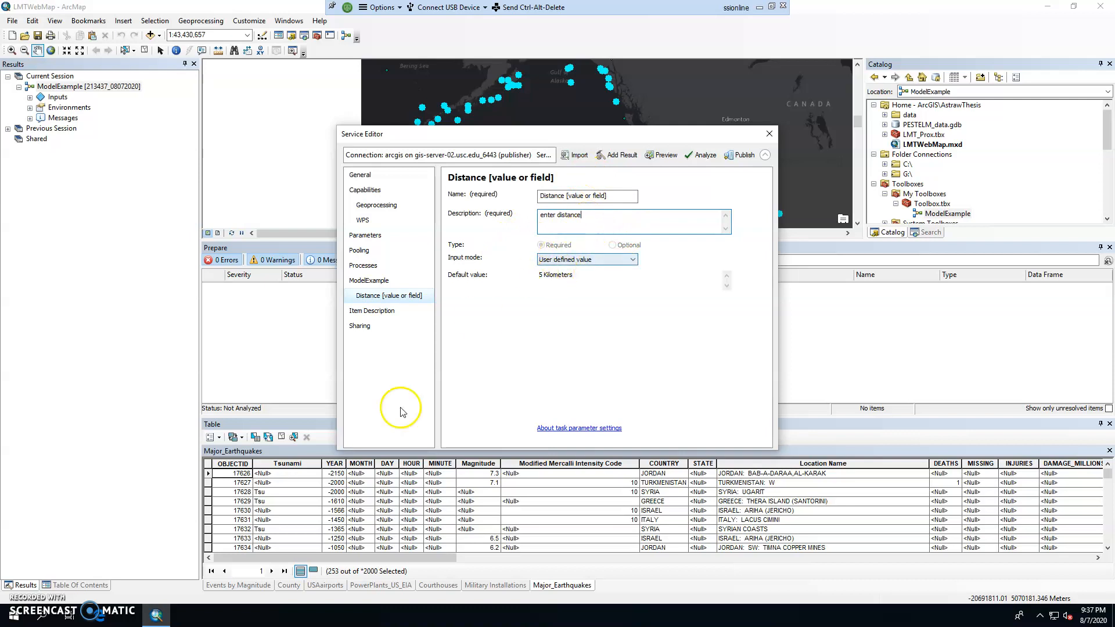
Fill in the service's item description with "asdf" as both the summary and the description
{"action": "left_click", "coordinate": [387, 312]}
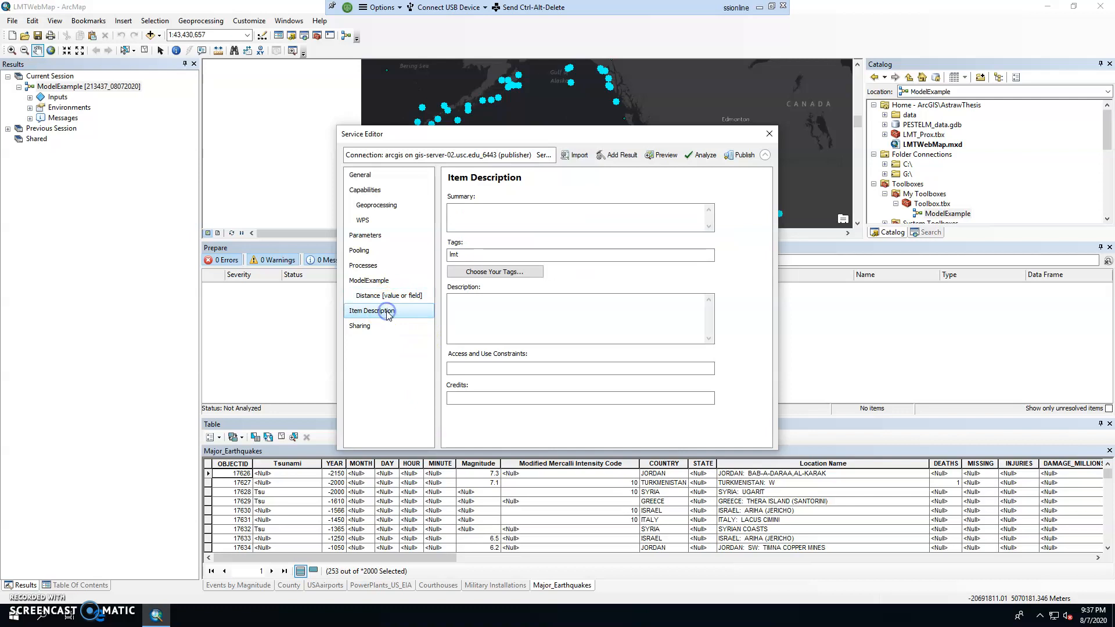
{"action": "left_click", "coordinate": [483, 223]}
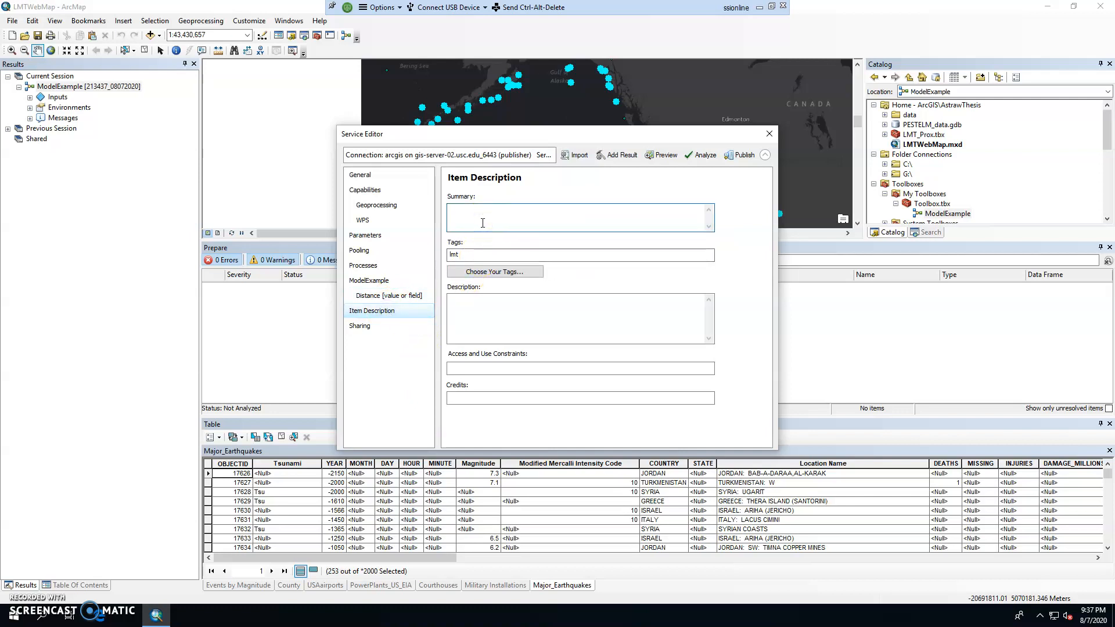
{"action": "left_click", "coordinate": [517, 254]}
{"action": "type", "text": "asdf"}
{"action": "left_click", "coordinate": [486, 324]}
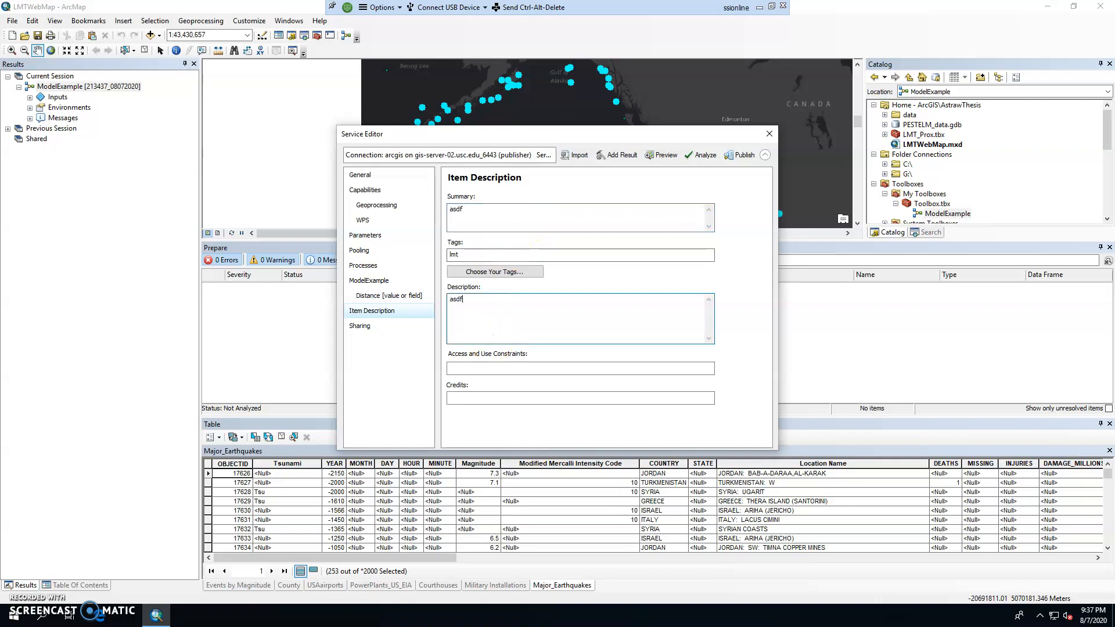
Check the sharing settings, analyze the service and inspect the listed analysis results, closing the Service Editor without publishing
{"action": "left_click", "coordinate": [383, 327]}
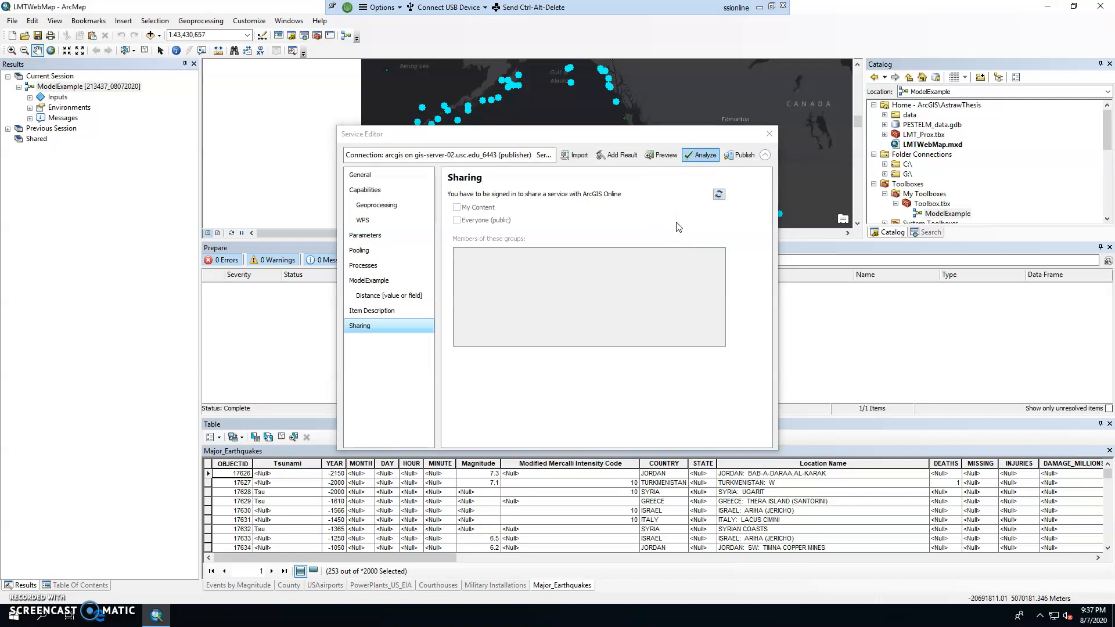
{"action": "left_click", "coordinate": [638, 154]}
{"action": "left_click", "coordinate": [631, 138]}
{"action": "left_click_drag", "start_coordinate": [616, 139], "coordinate": [603, 370]}
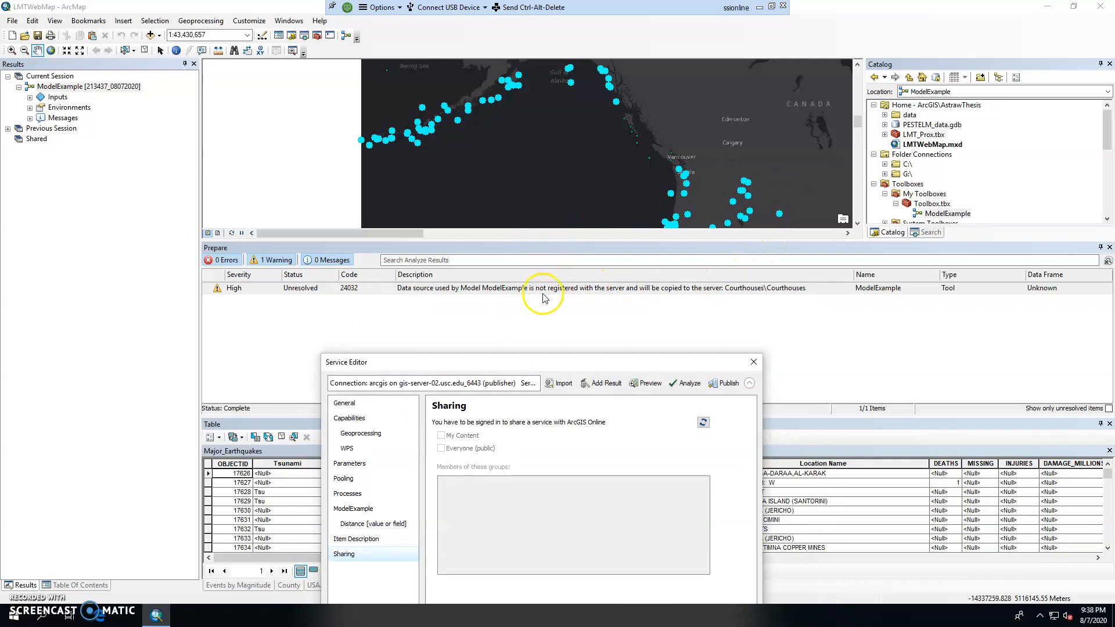
{"action": "left_click", "coordinate": [755, 365]}
{"action": "left_click", "coordinate": [564, 349]}
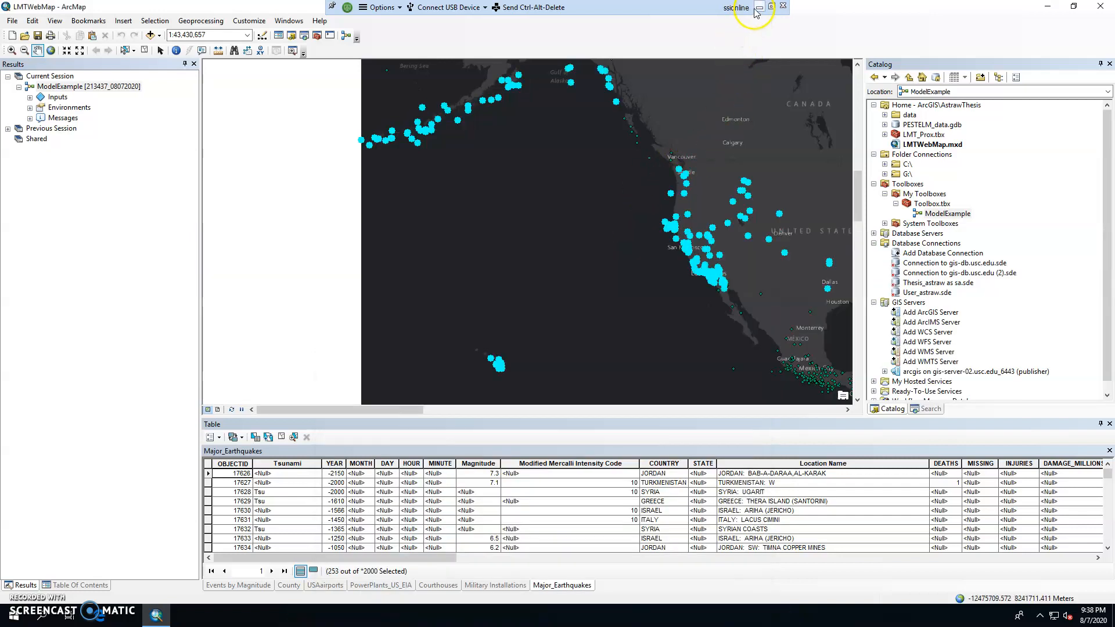
Switch to the Eye.Earth Pro Web app in Web AppBuilder and add a Geoprocessing widget in empty widget slot 1
{"action": "left_click", "coordinate": [758, 9]}
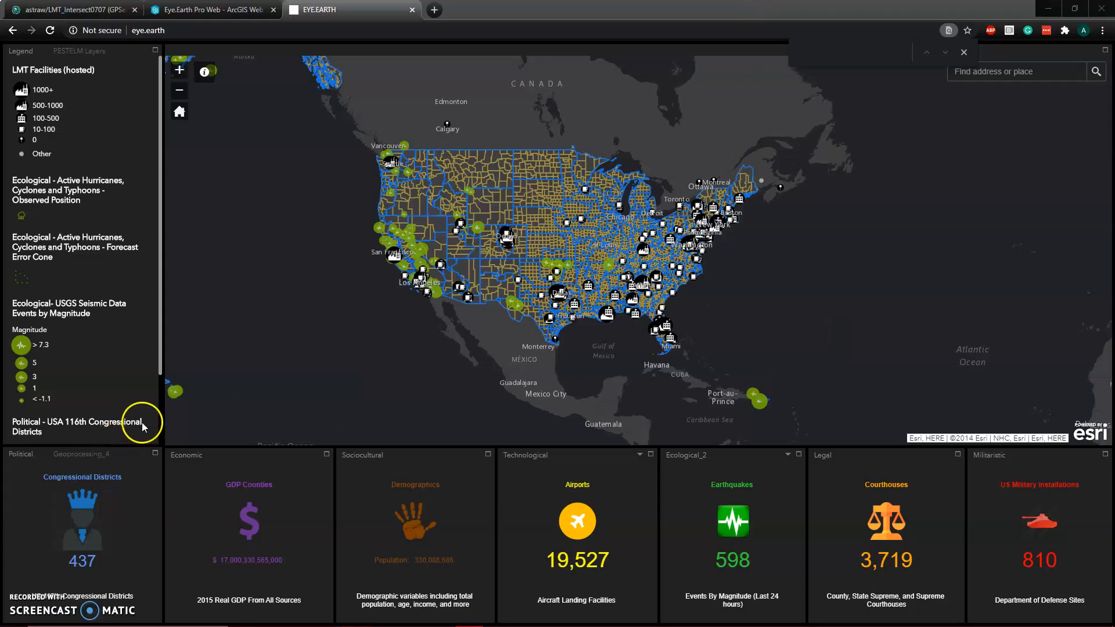
{"action": "left_click", "coordinate": [84, 10]}
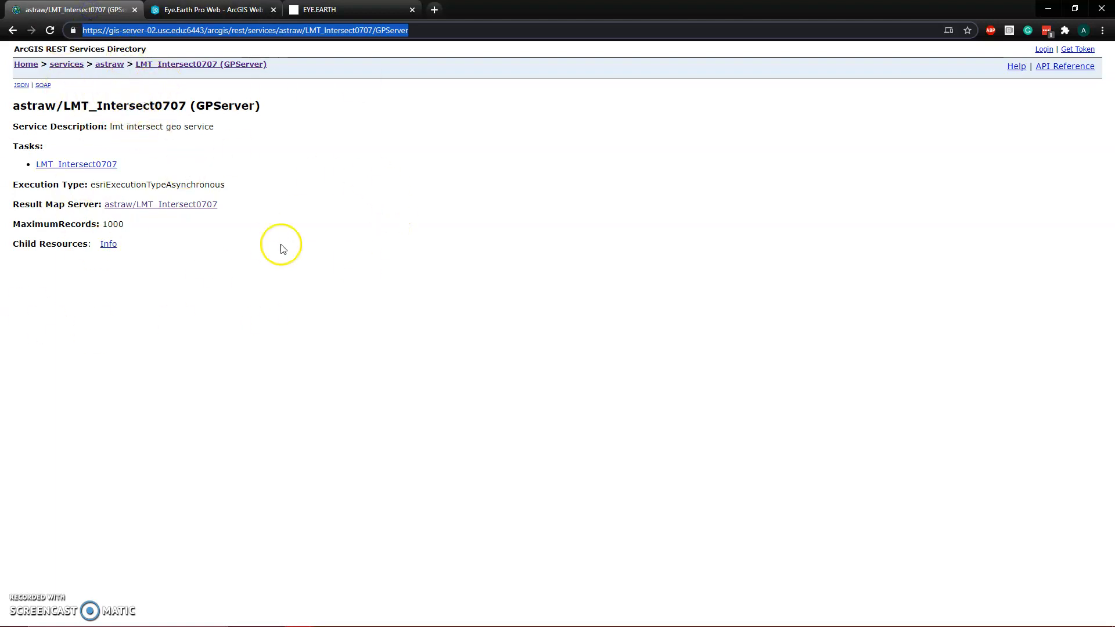
{"action": "left_click", "coordinate": [225, 13]}
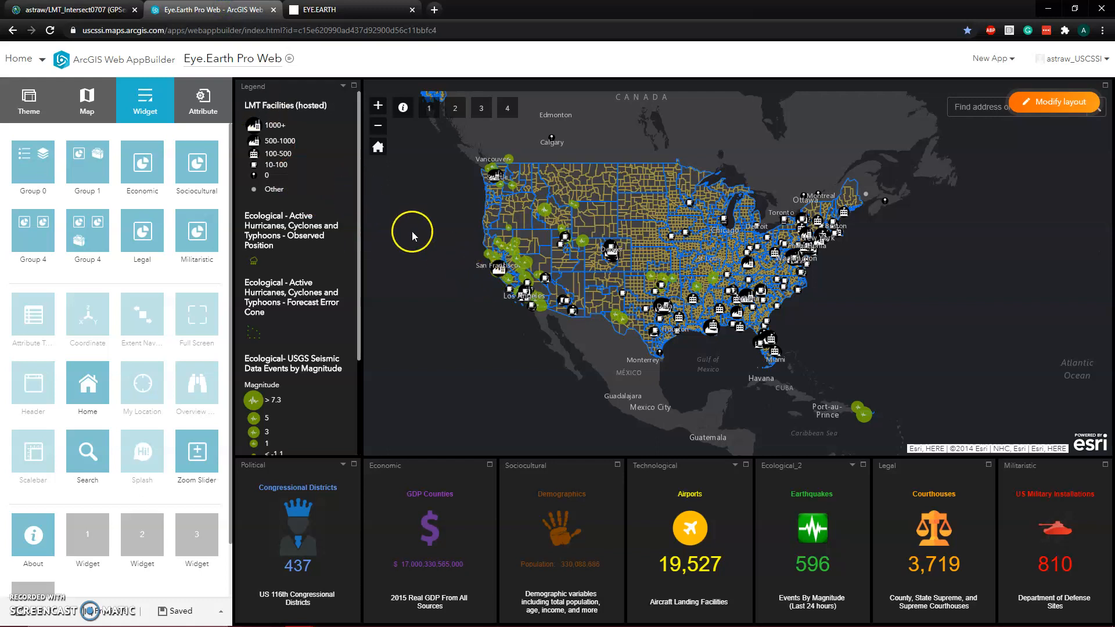
{"action": "left_click", "coordinate": [93, 539]}
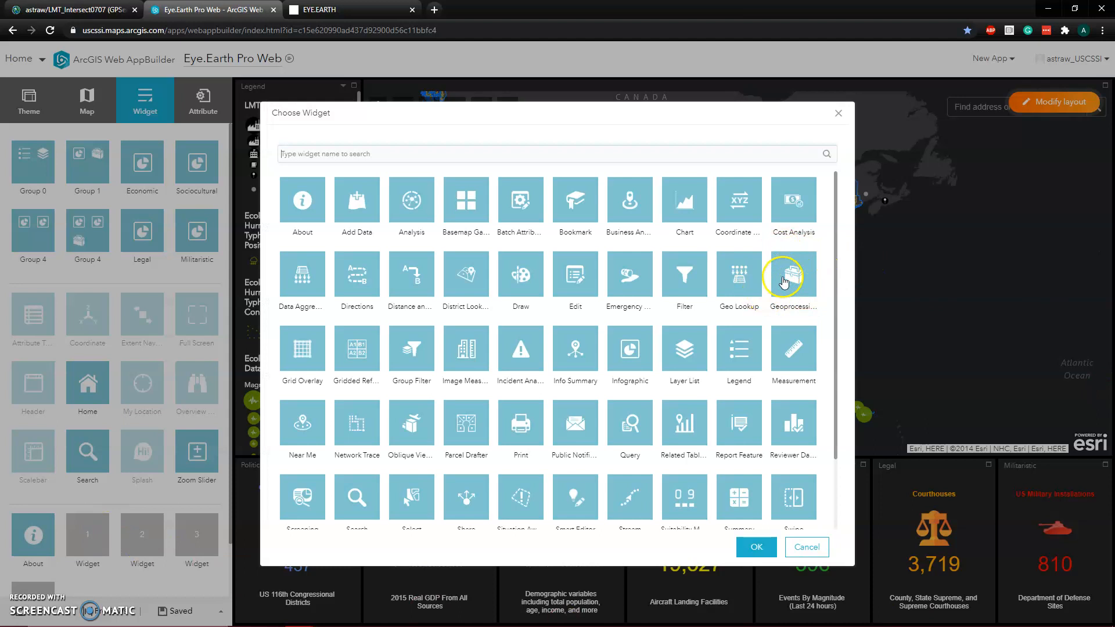
{"action": "left_click", "coordinate": [755, 546]}
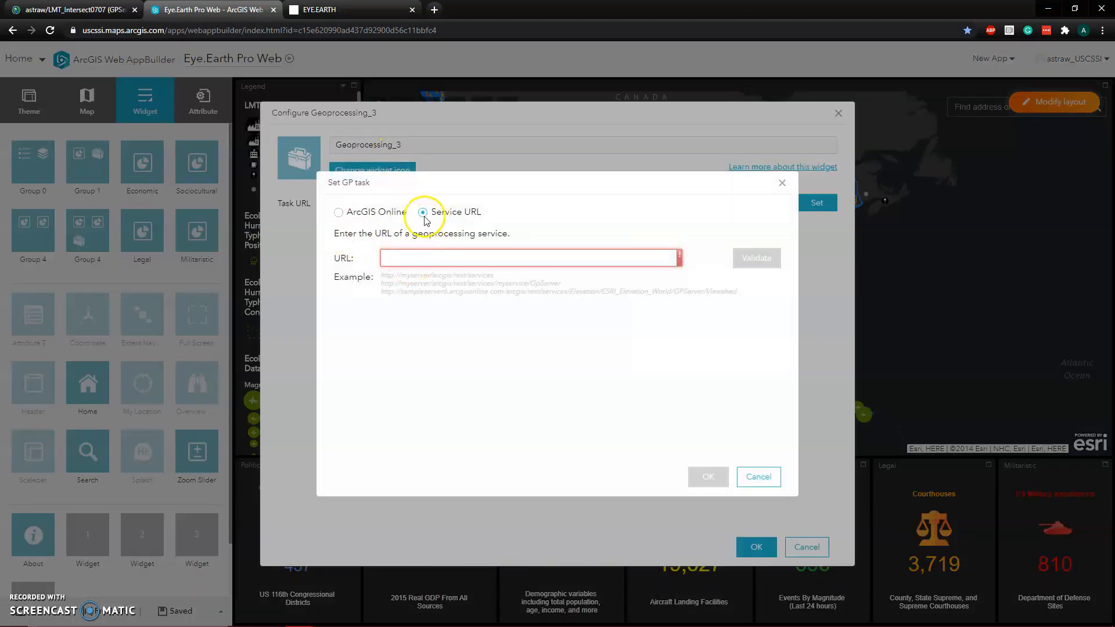
Copy the LMT_Intersect0707 GPServer URL from its REST page and set it as the widget's validated service task URL
{"action": "left_click", "coordinate": [40, 10]}
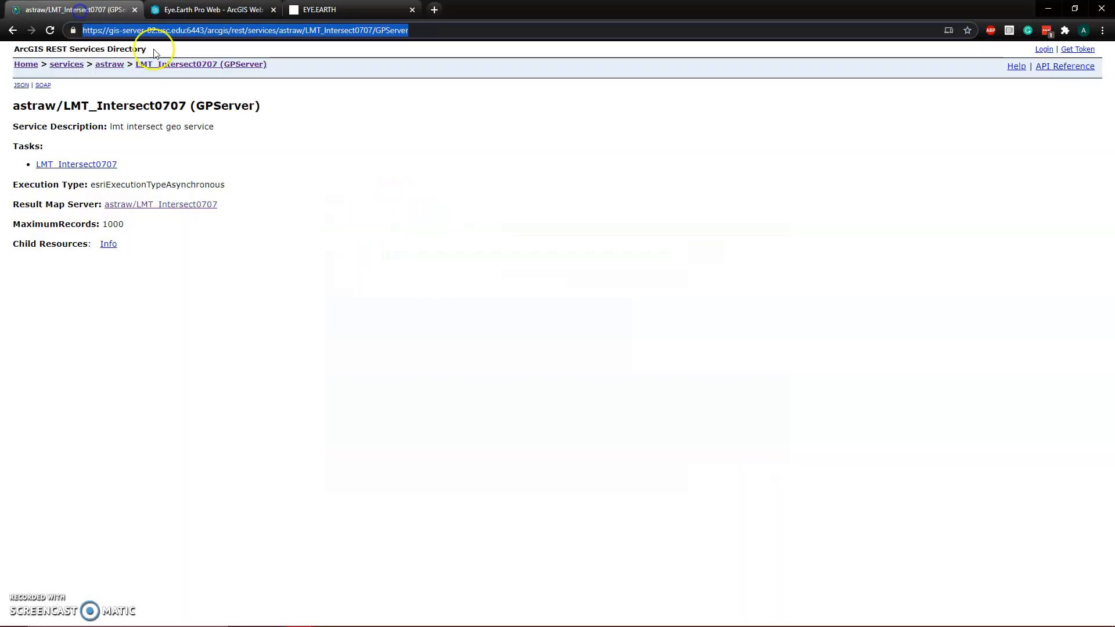
{"action": "left_click", "coordinate": [439, 36]}
{"action": "left_click_drag", "start_coordinate": [440, 36], "coordinate": [81, 23]}
{"action": "key", "text": "ctrl+c"}
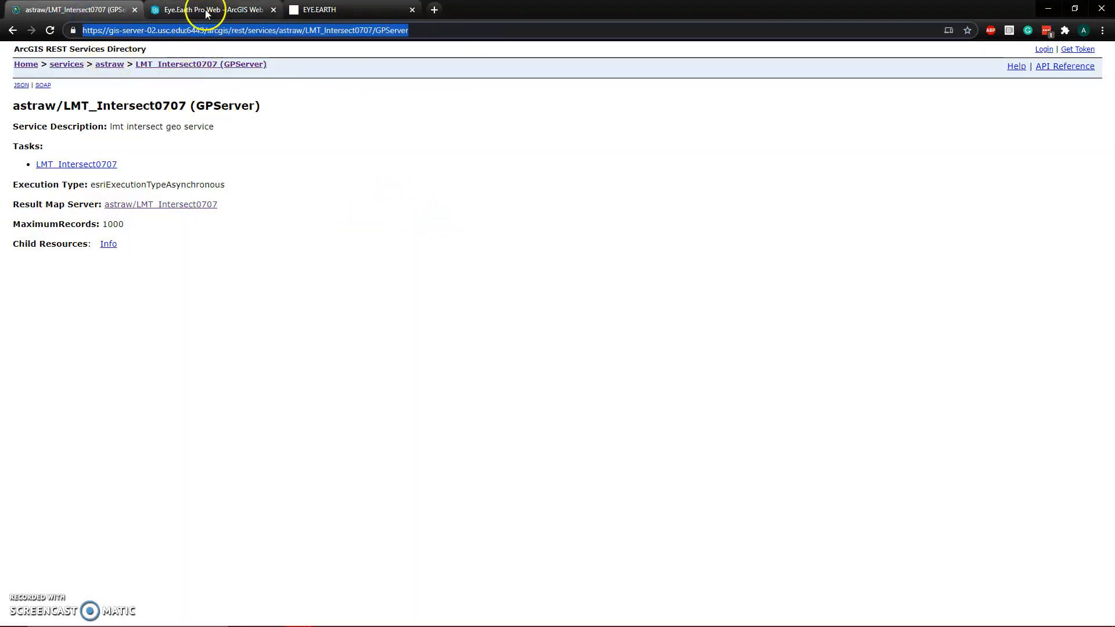
{"action": "left_click", "coordinate": [249, 9]}
{"action": "left_click", "coordinate": [460, 256]}
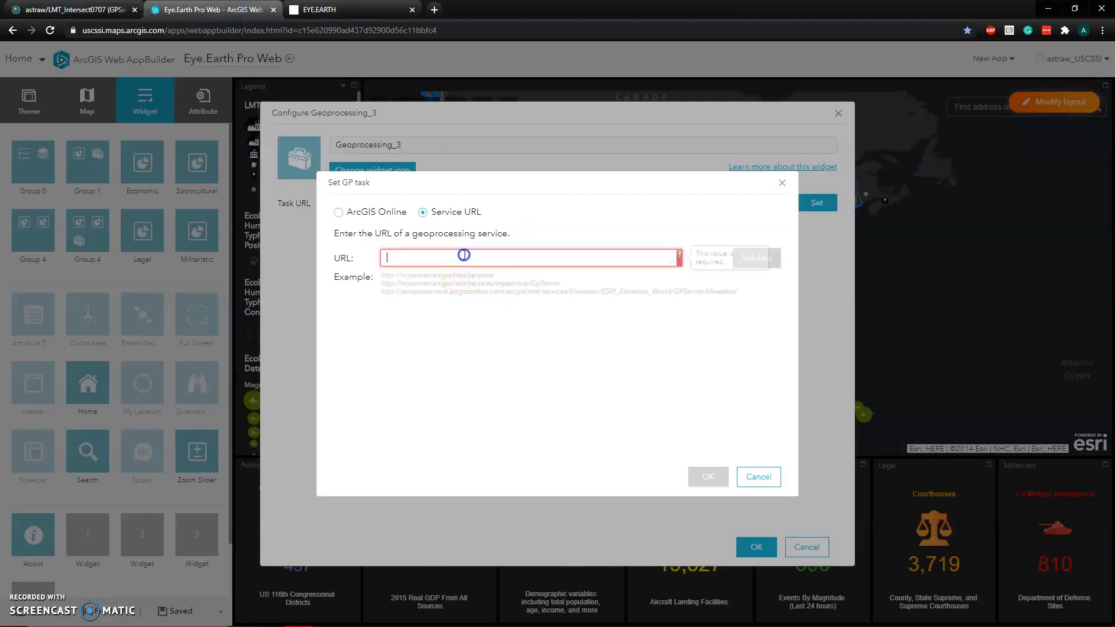
{"action": "key", "text": "ctrl+v"}
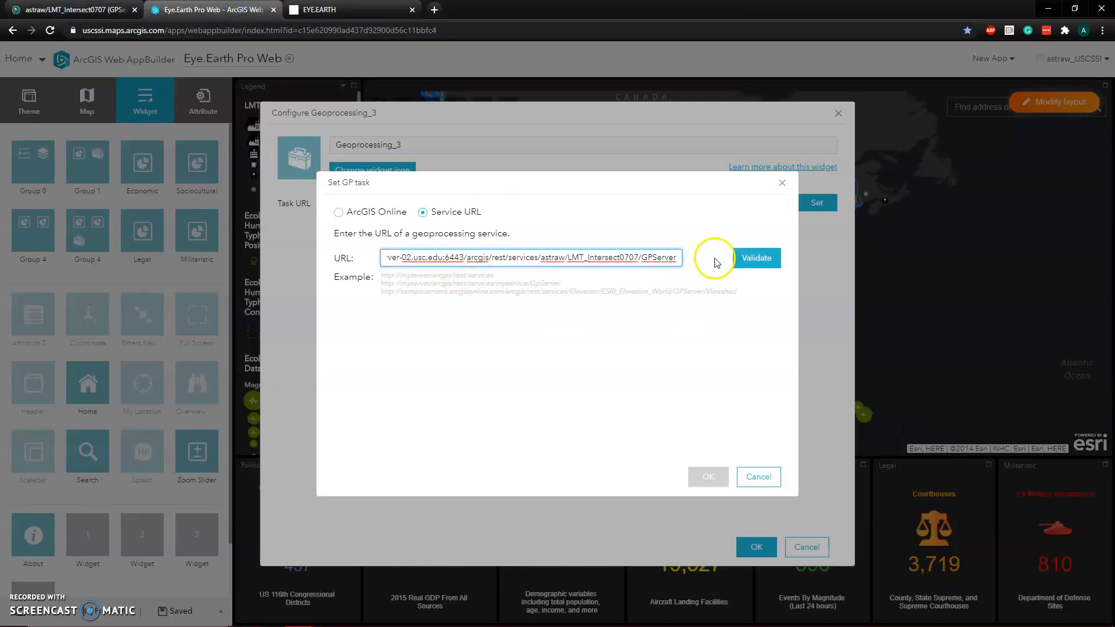
{"action": "left_click", "coordinate": [748, 257]}
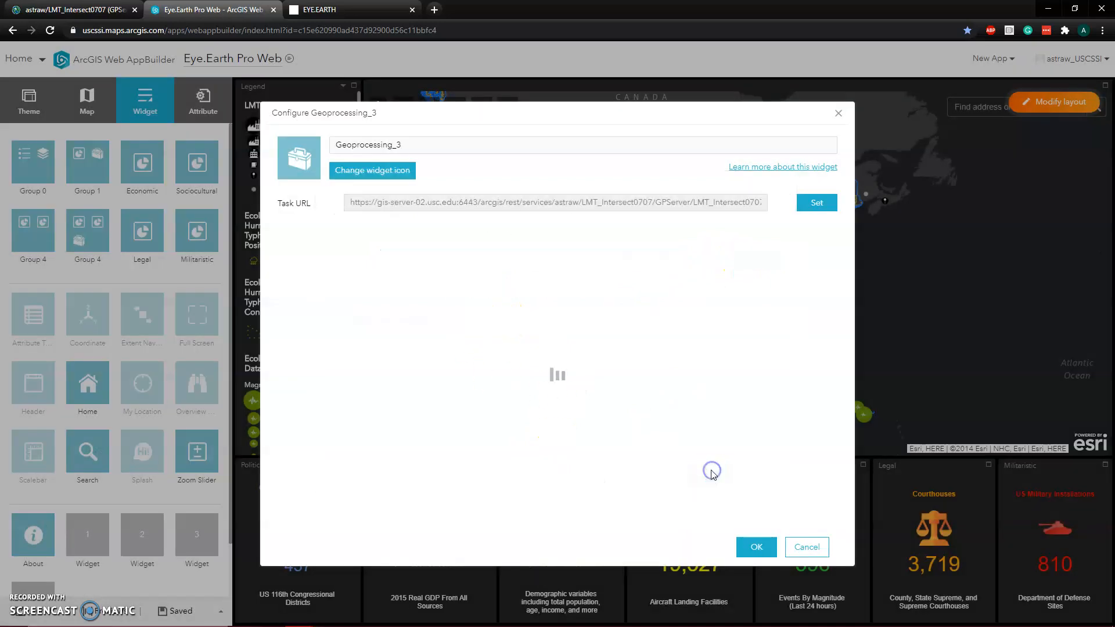
{"action": "left_click", "coordinate": [707, 475]}
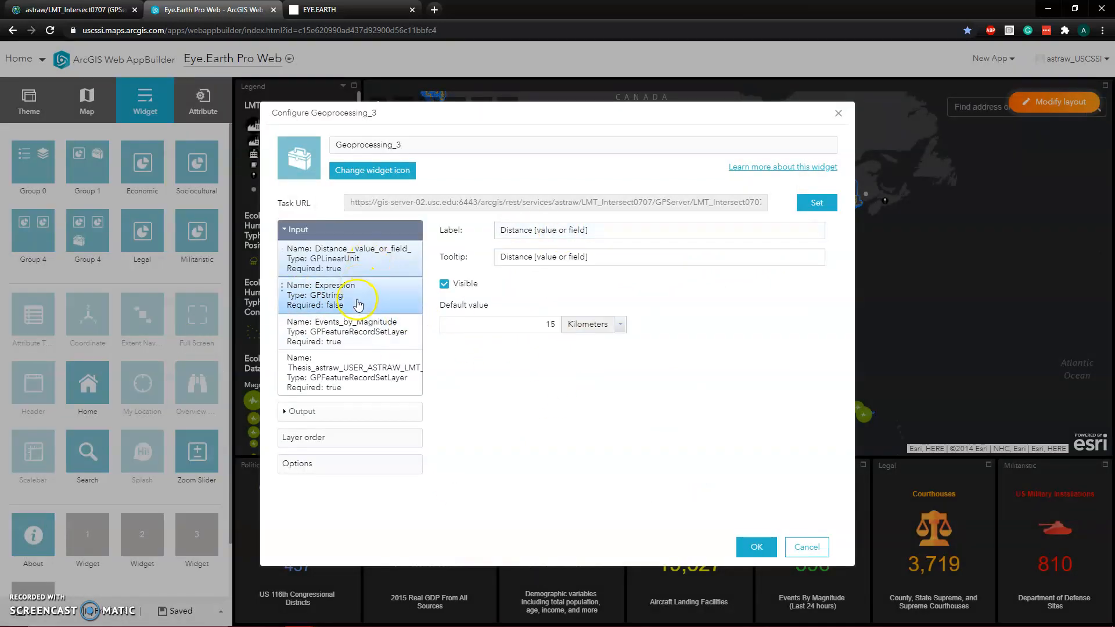
Review the widget's remaining inputs, output, layer order and options, and accept the configuration
{"action": "left_click", "coordinate": [358, 305]}
{"action": "left_click", "coordinate": [358, 336]}
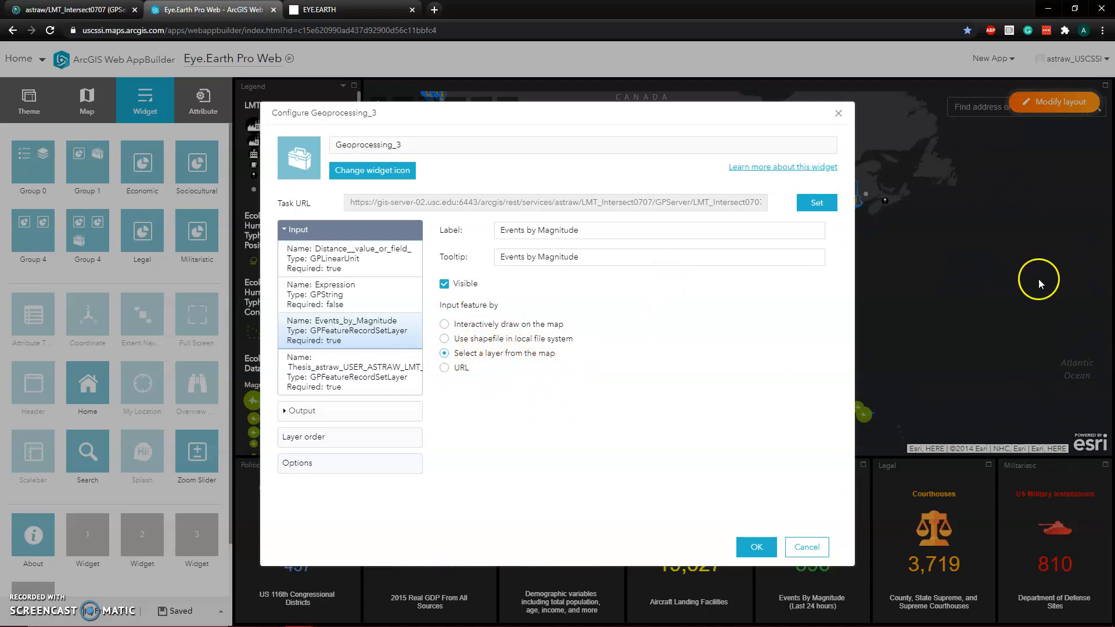
{"action": "left_click", "coordinate": [385, 375]}
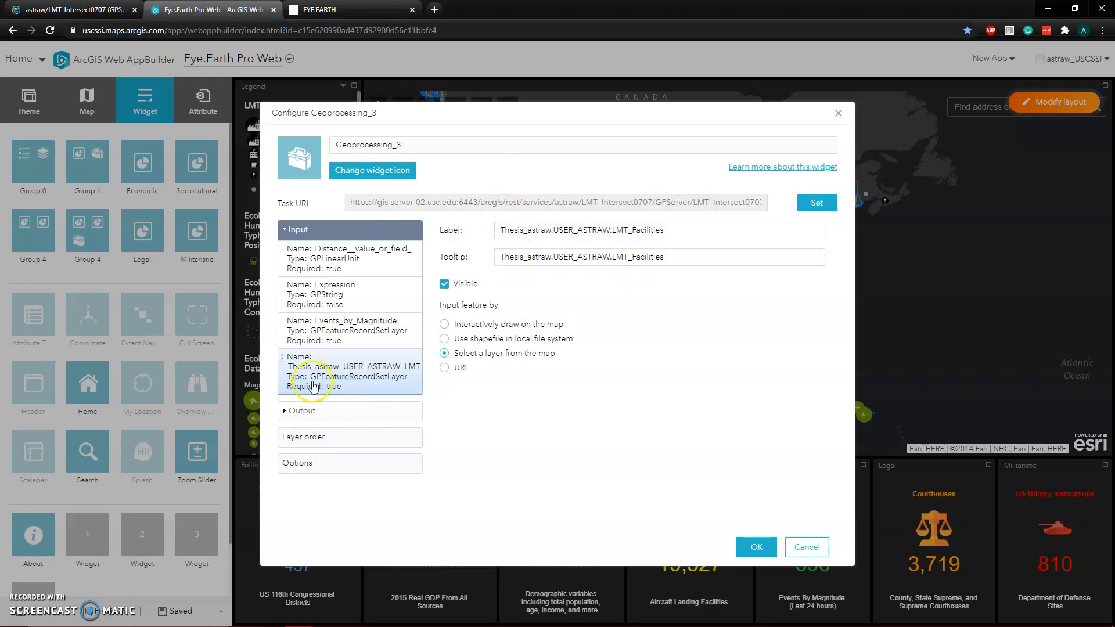
{"action": "left_click", "coordinate": [295, 412]}
{"action": "left_click", "coordinate": [371, 444]}
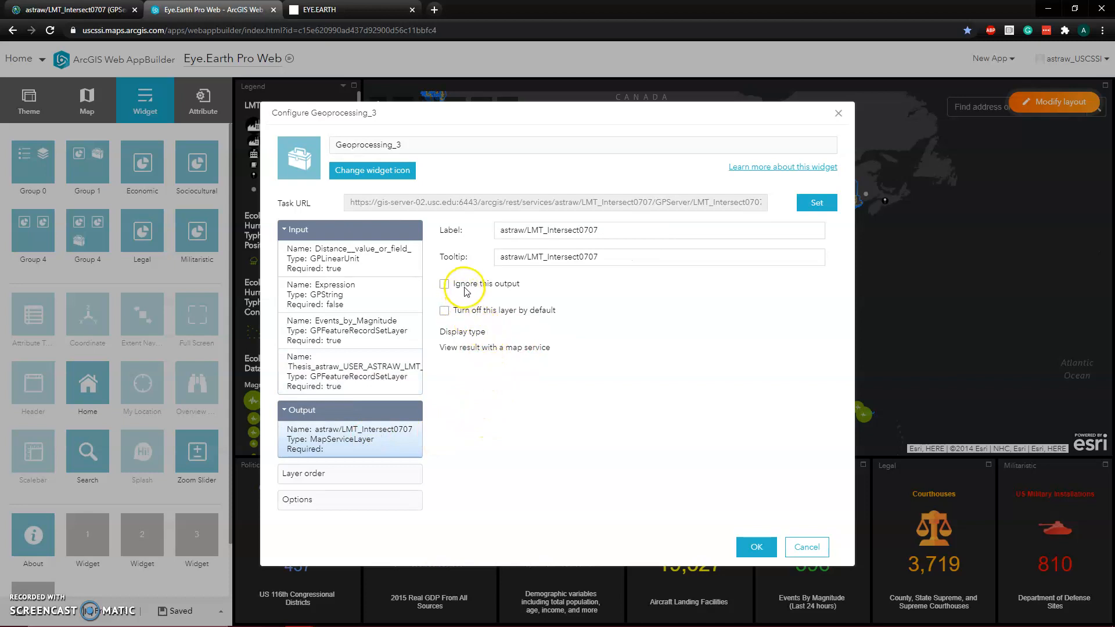
{"action": "left_click", "coordinate": [328, 473]}
{"action": "left_click", "coordinate": [333, 503]}
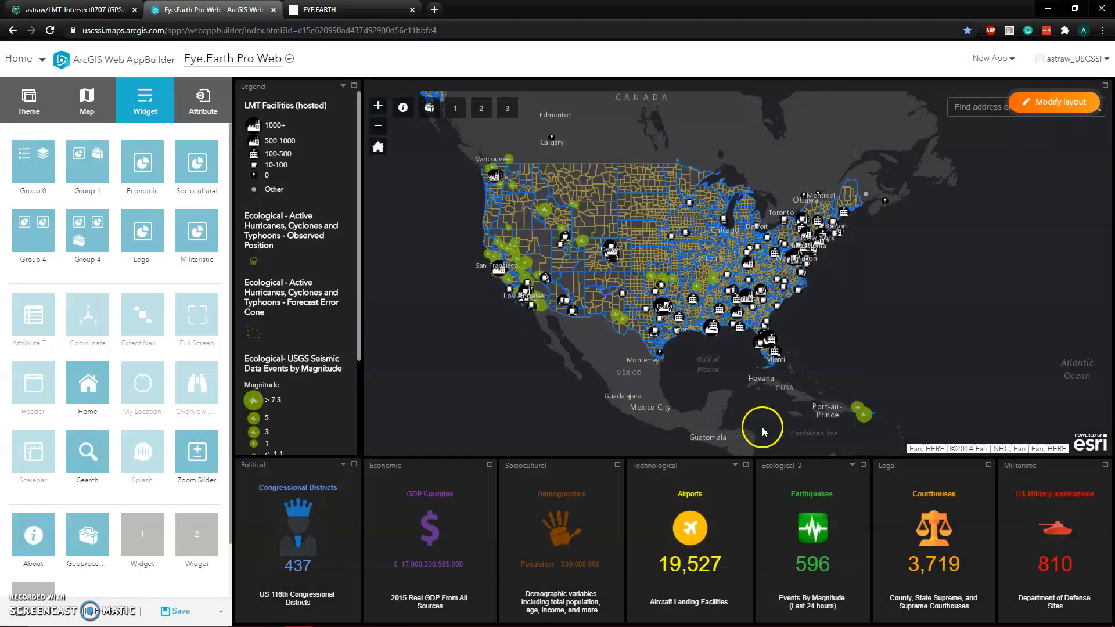
Run the Geoprocessing_3 widget with Ecological- USGS Seismic Data Events by Magnitude as the events layer and LMT Facilities (hosted) as the facilities layer
{"action": "left_click", "coordinate": [430, 110]}
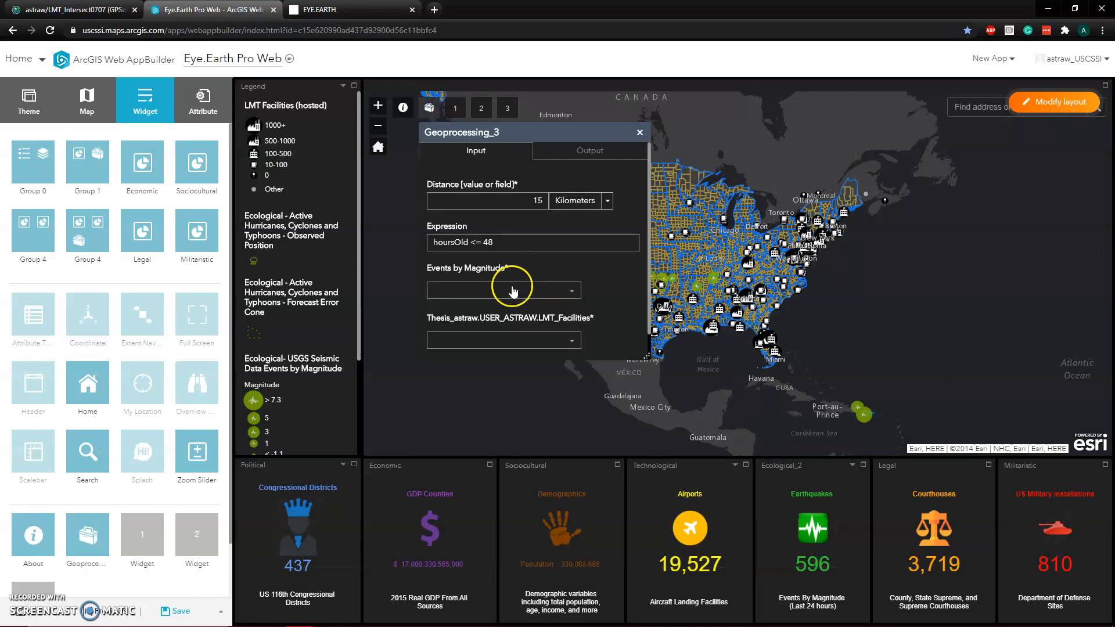
{"action": "scroll", "coordinate": [534, 302], "scroll_direction": "down", "scroll_amount": 1}
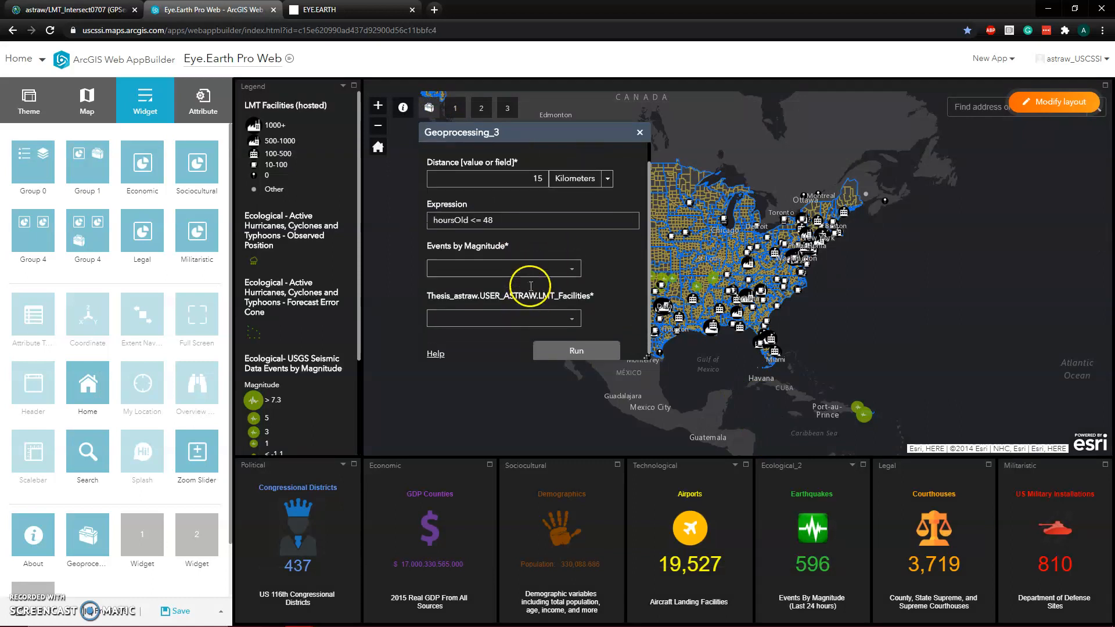
{"action": "scroll", "coordinate": [526, 282], "scroll_direction": "up", "scroll_amount": 1}
{"action": "scroll", "coordinate": [543, 237], "scroll_direction": "down", "scroll_amount": 1}
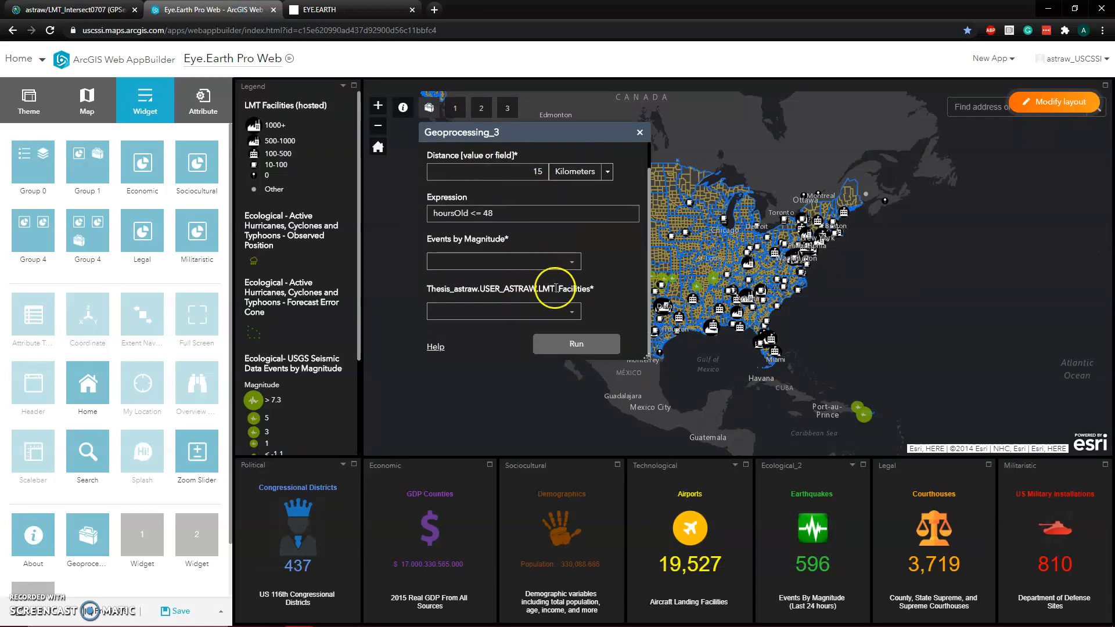
{"action": "left_click", "coordinate": [567, 262]}
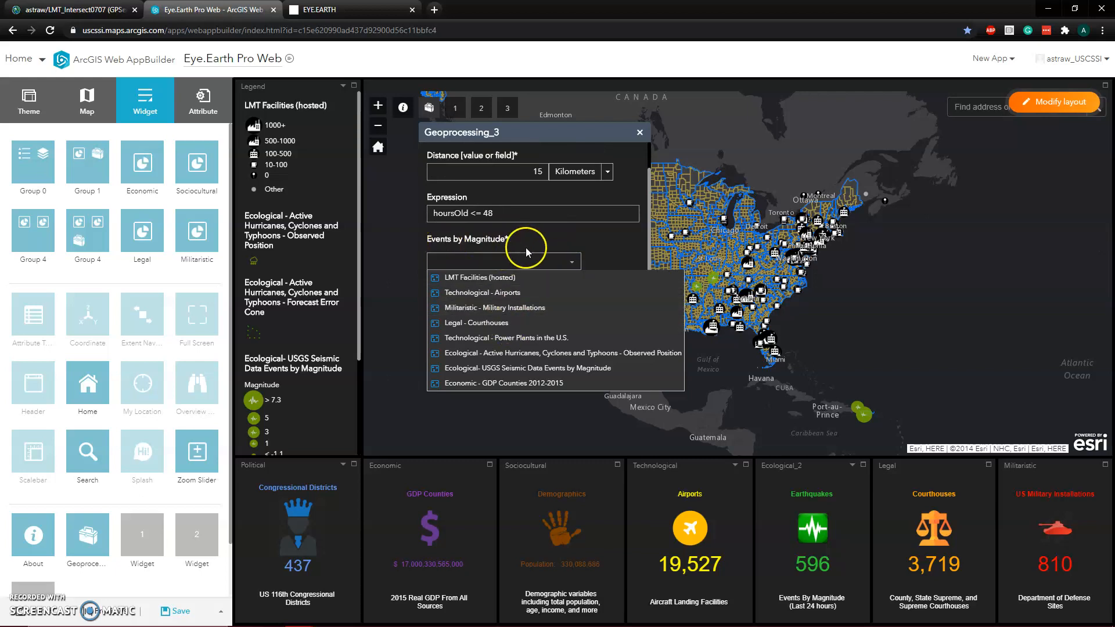
{"action": "left_click", "coordinate": [511, 370]}
{"action": "left_click", "coordinate": [574, 315]}
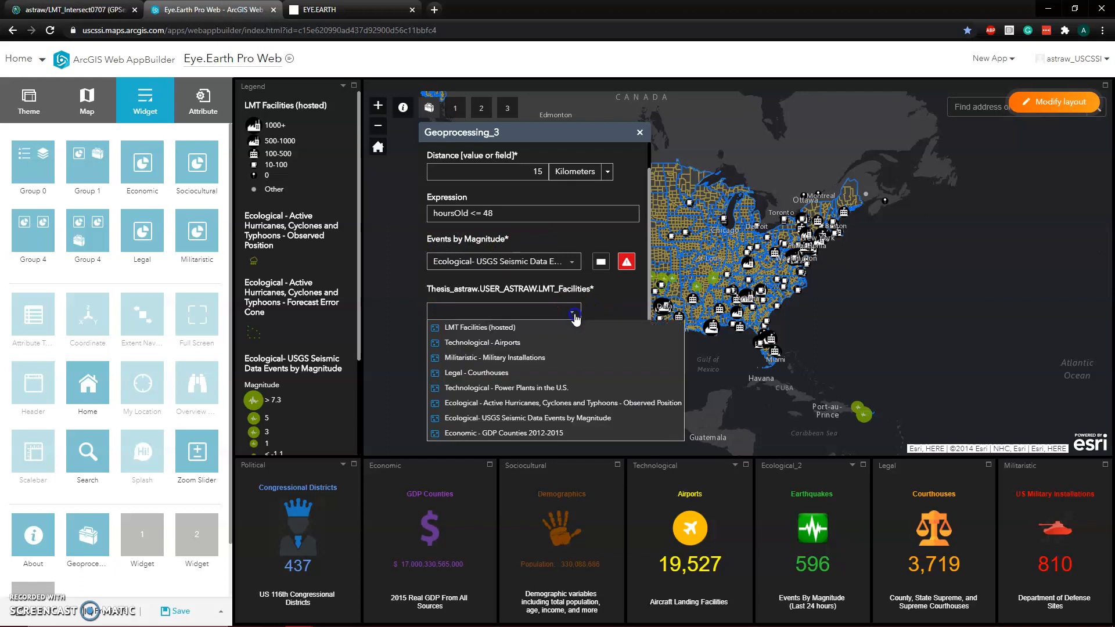
{"action": "left_click", "coordinate": [504, 335]}
{"action": "left_click", "coordinate": [581, 346]}
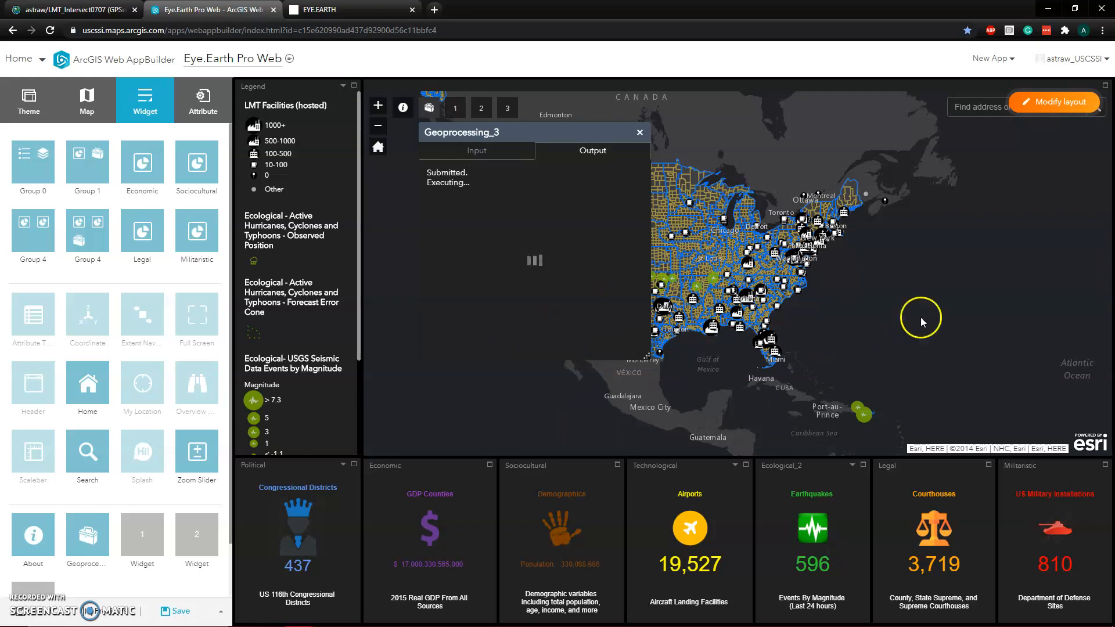
Enlarge the Geoprocessing_3 widget window and read through the execution messages of the running task
{"action": "left_click_drag", "start_coordinate": [649, 356], "coordinate": [718, 402]}
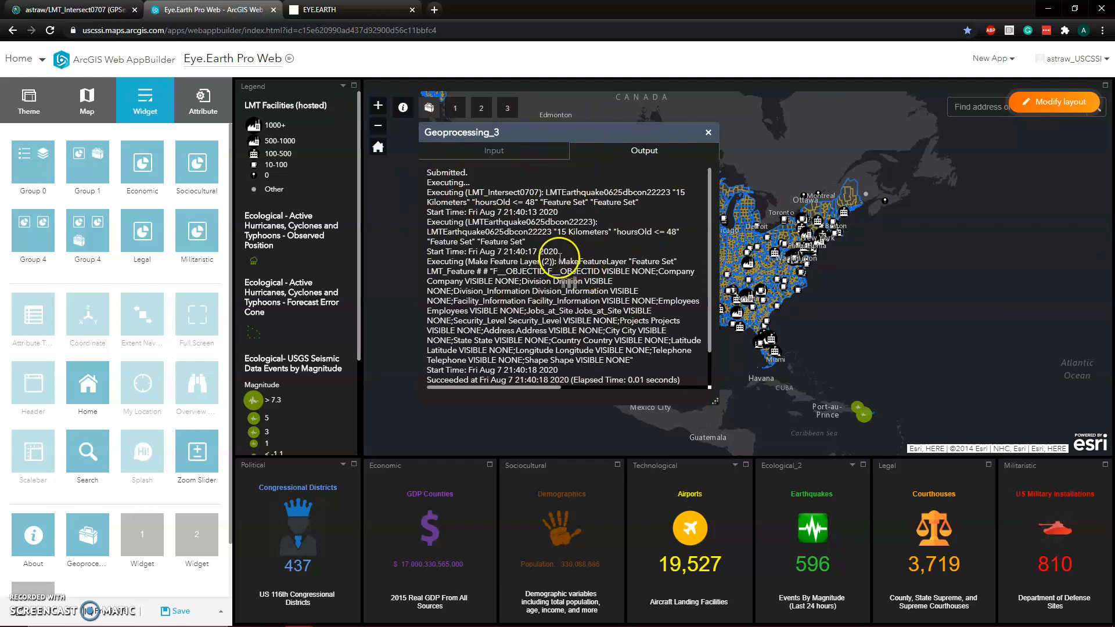
{"action": "scroll", "coordinate": [581, 255], "scroll_direction": "down", "scroll_amount": 6}
{"action": "scroll", "coordinate": [567, 257], "scroll_direction": "up", "scroll_amount": 5}
{"action": "scroll", "coordinate": [572, 267], "scroll_direction": "down", "scroll_amount": 5}
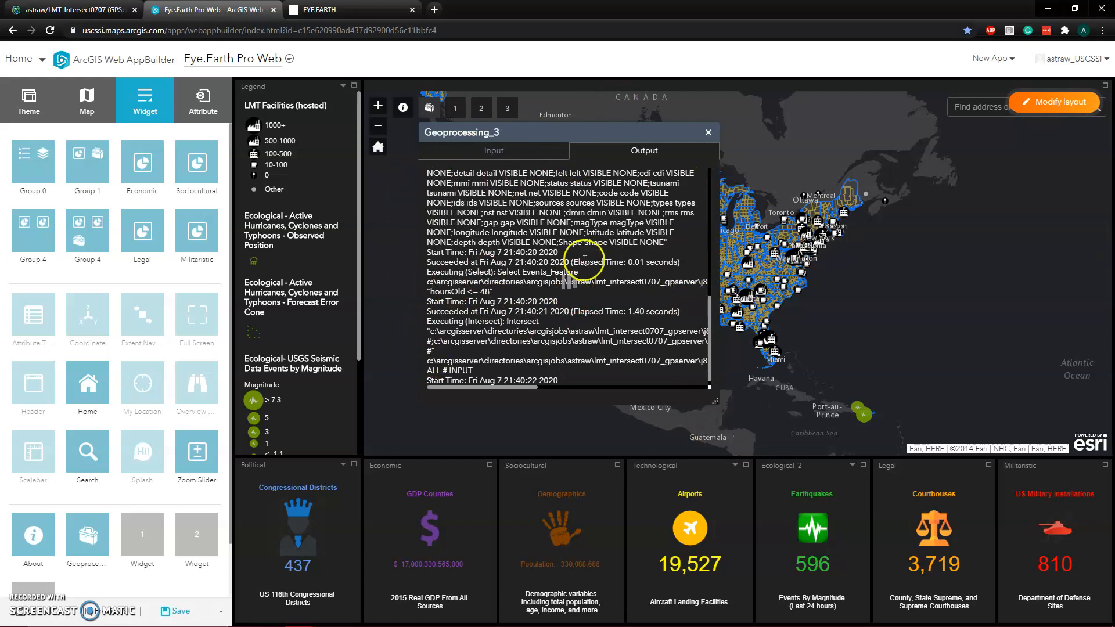
{"action": "scroll", "coordinate": [627, 258], "scroll_direction": "up", "scroll_amount": 6}
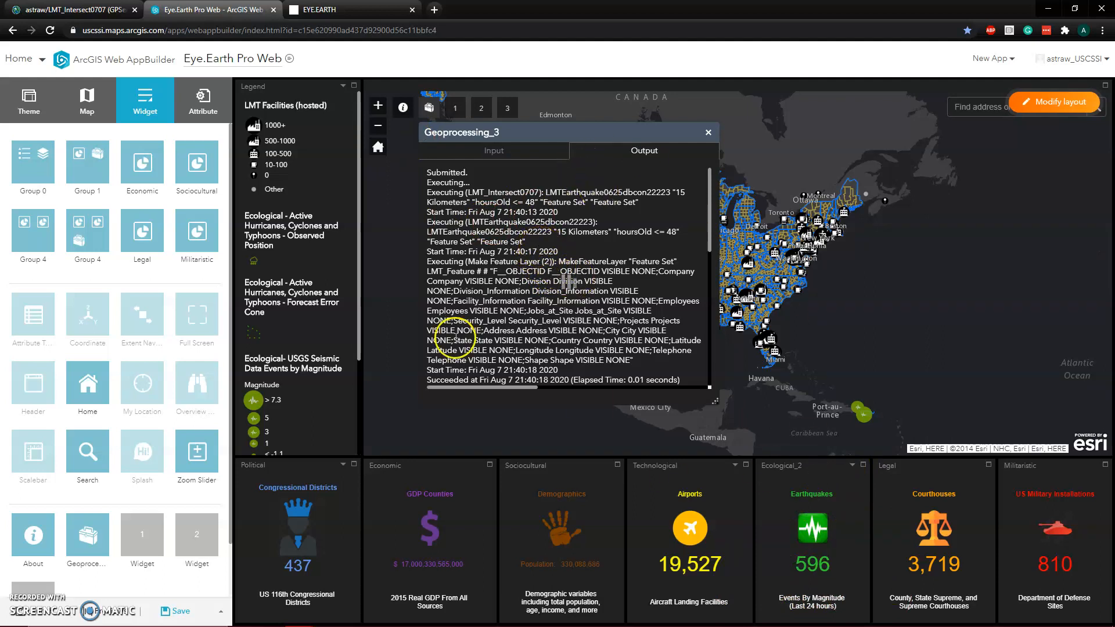
{"action": "scroll", "coordinate": [647, 357], "scroll_direction": "down", "scroll_amount": 5}
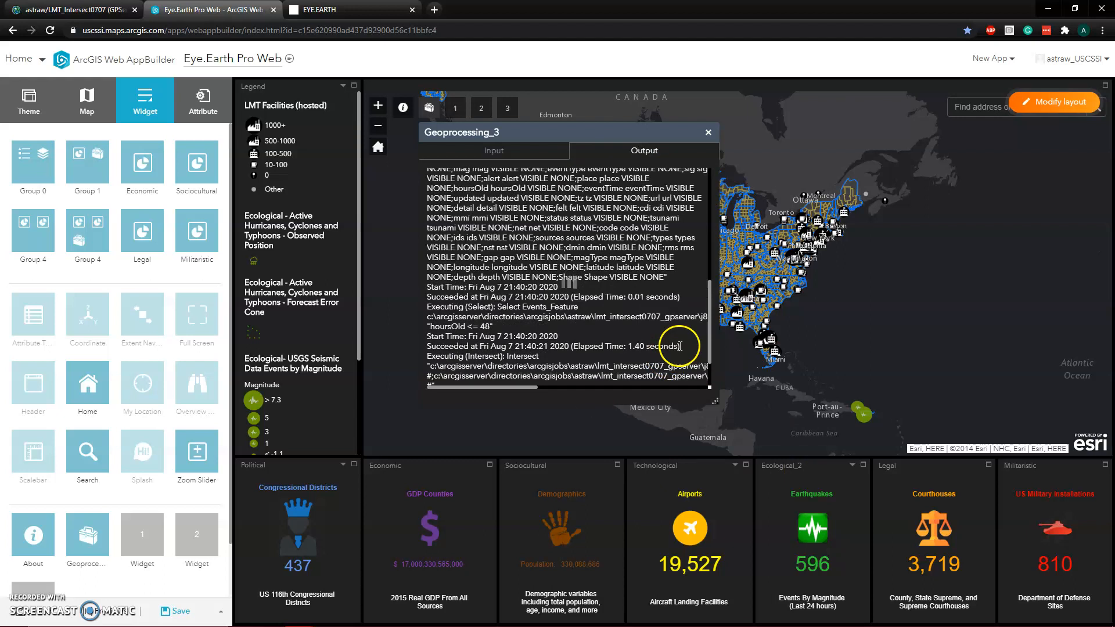